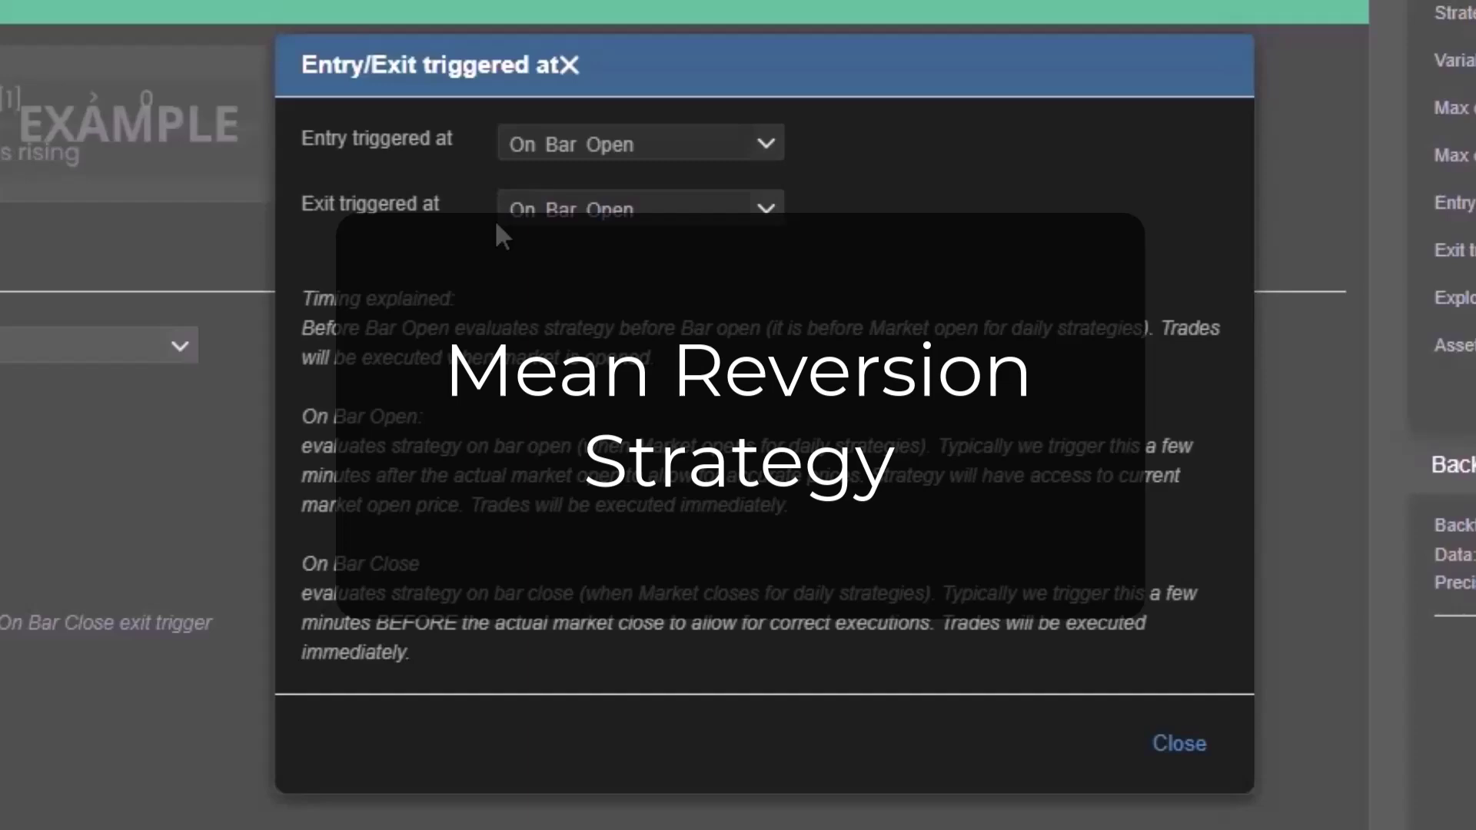
# Step: Set the Entry trigger to Before Bar Open and return to the AlgoWizard editor
pyautogui.click(656, 238)
pyautogui.hotkey('alt', 'Tab')
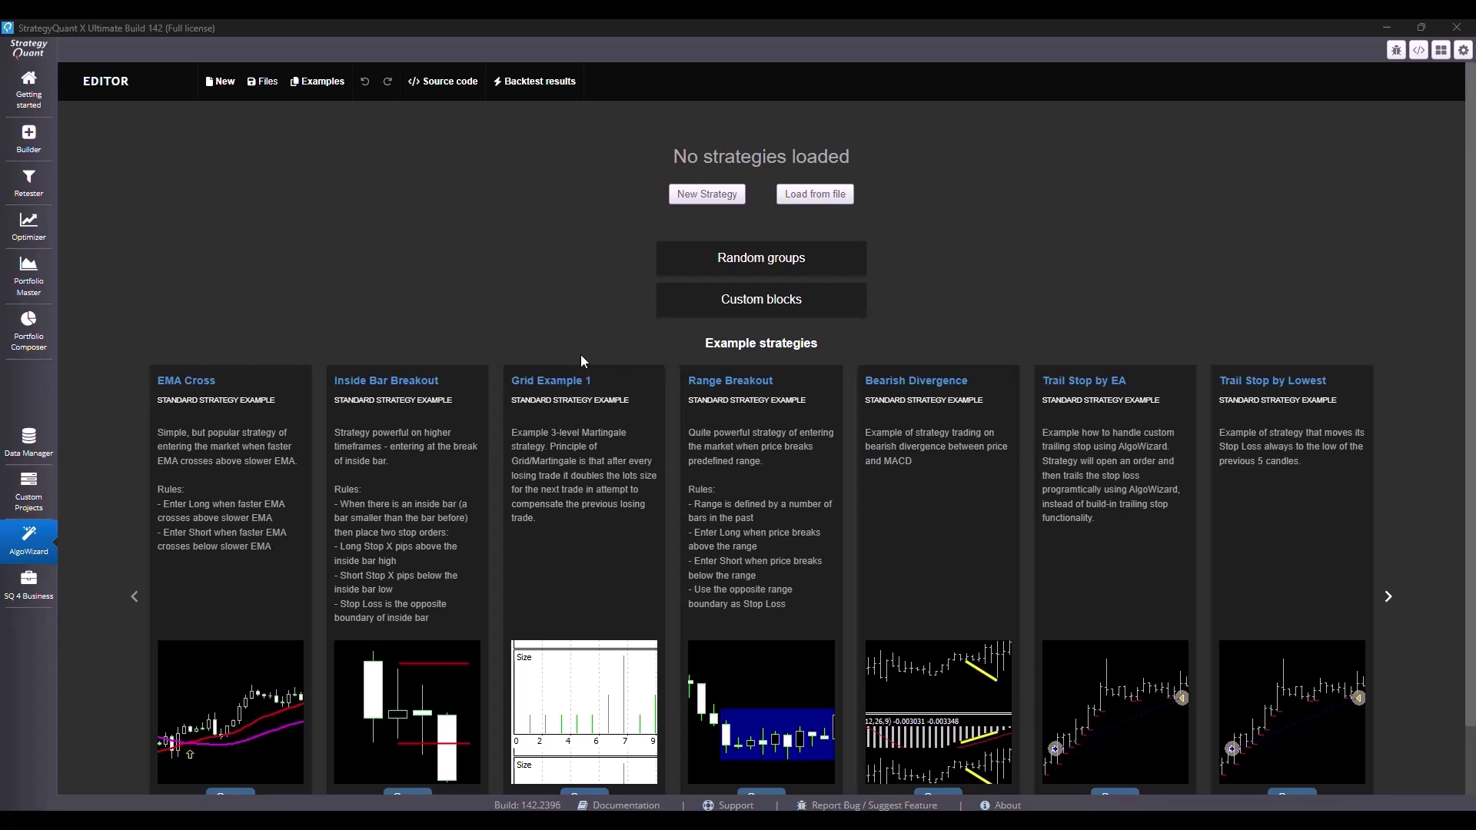
# Step: Load the MeanRev.sqx strategy from file into the editor
pyautogui.click(782, 196)
pyautogui.click(511, 161)
pyautogui.doubleClick(510, 162)
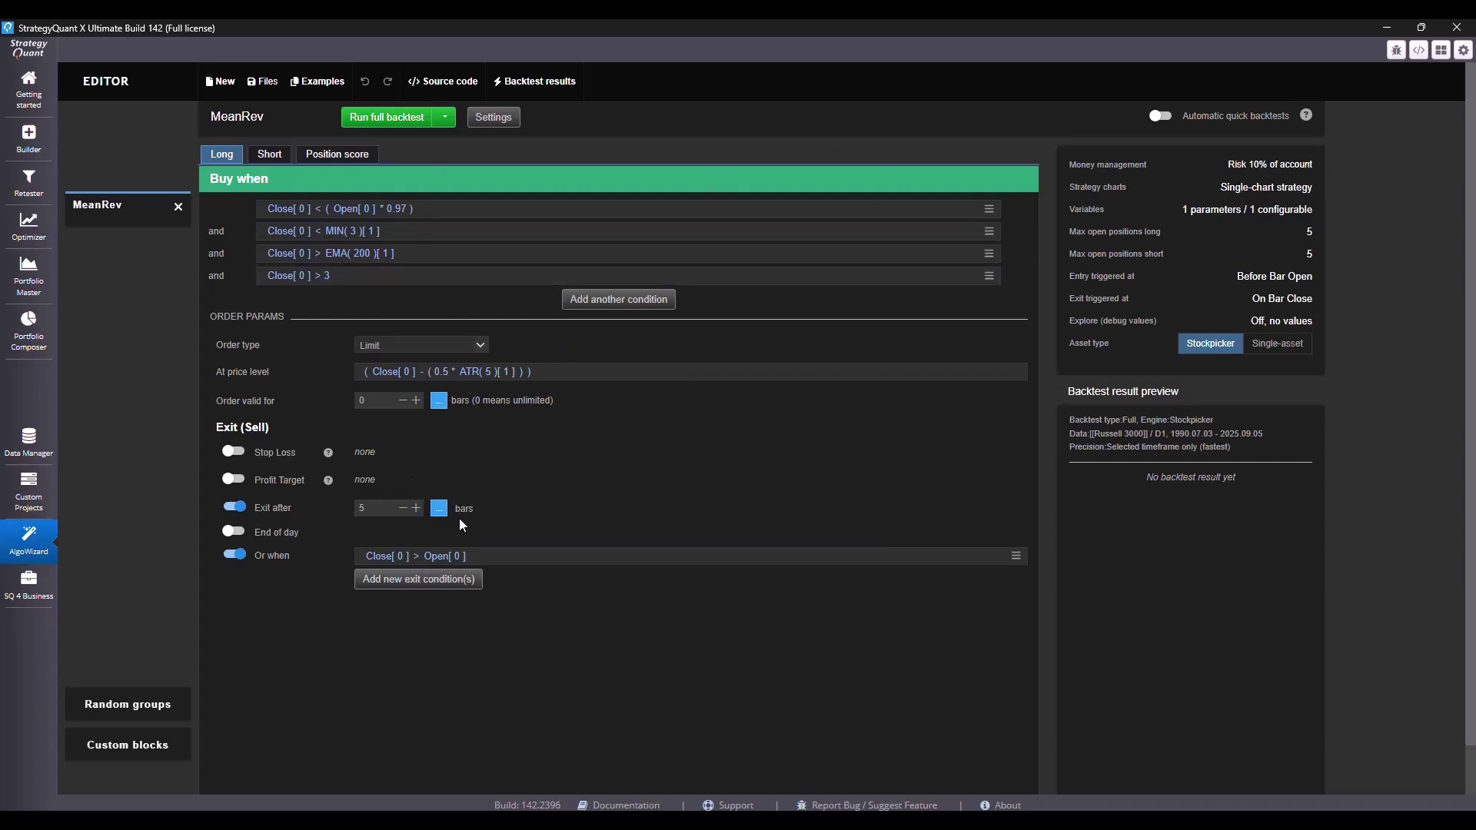
# Step: Edit the Risk in % value in MeanRev's money management settings and close the dialog
pyautogui.click(1249, 166)
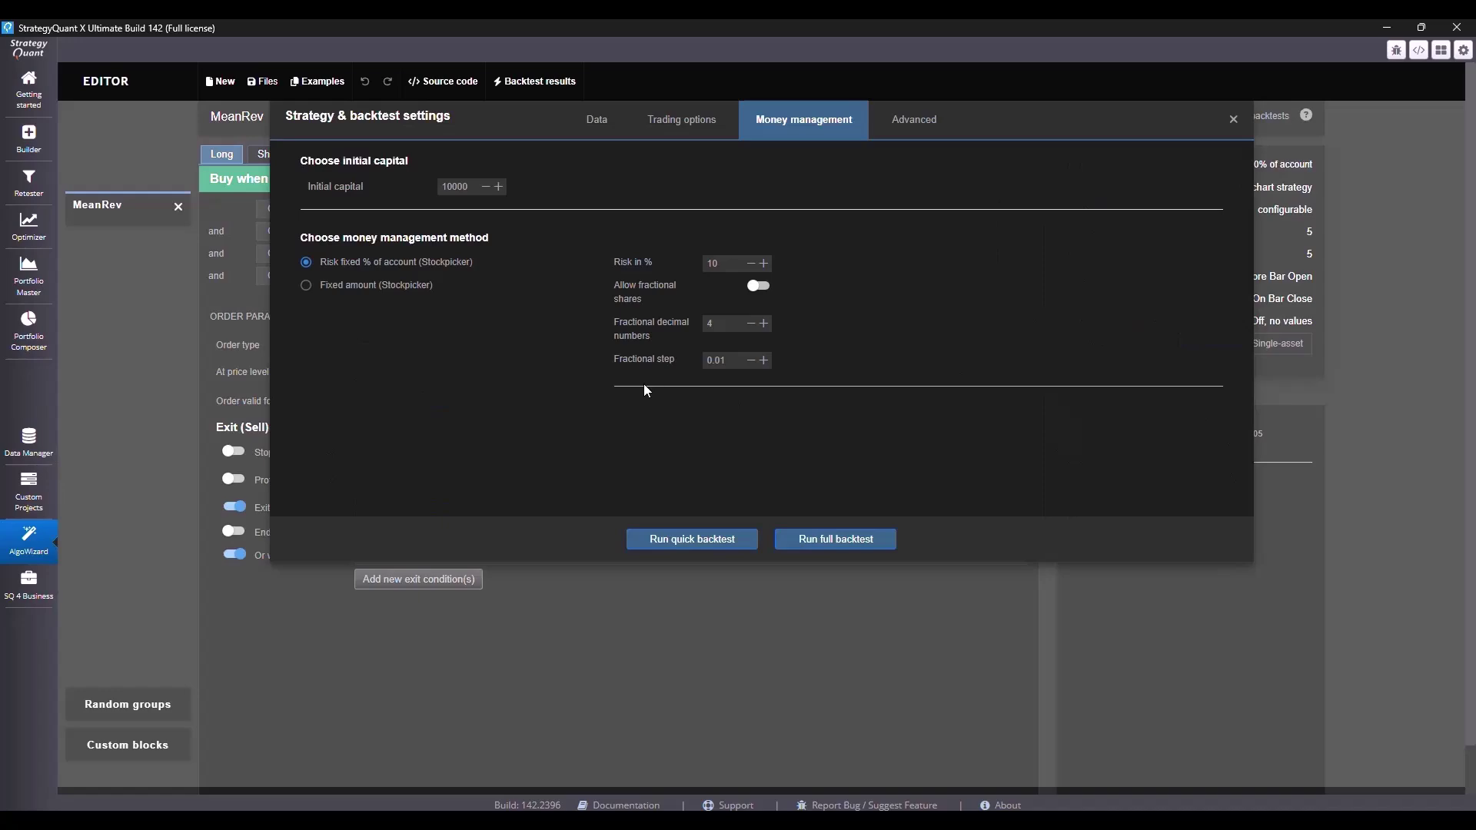
pyautogui.click(732, 262)
pyautogui.write('0')
pyautogui.click(1233, 119)
# Step: Close MeanRev and select MeanRev, Turtle_longterm and Turtle_shortterm in the Simple strategies databank
pyautogui.click(179, 209)
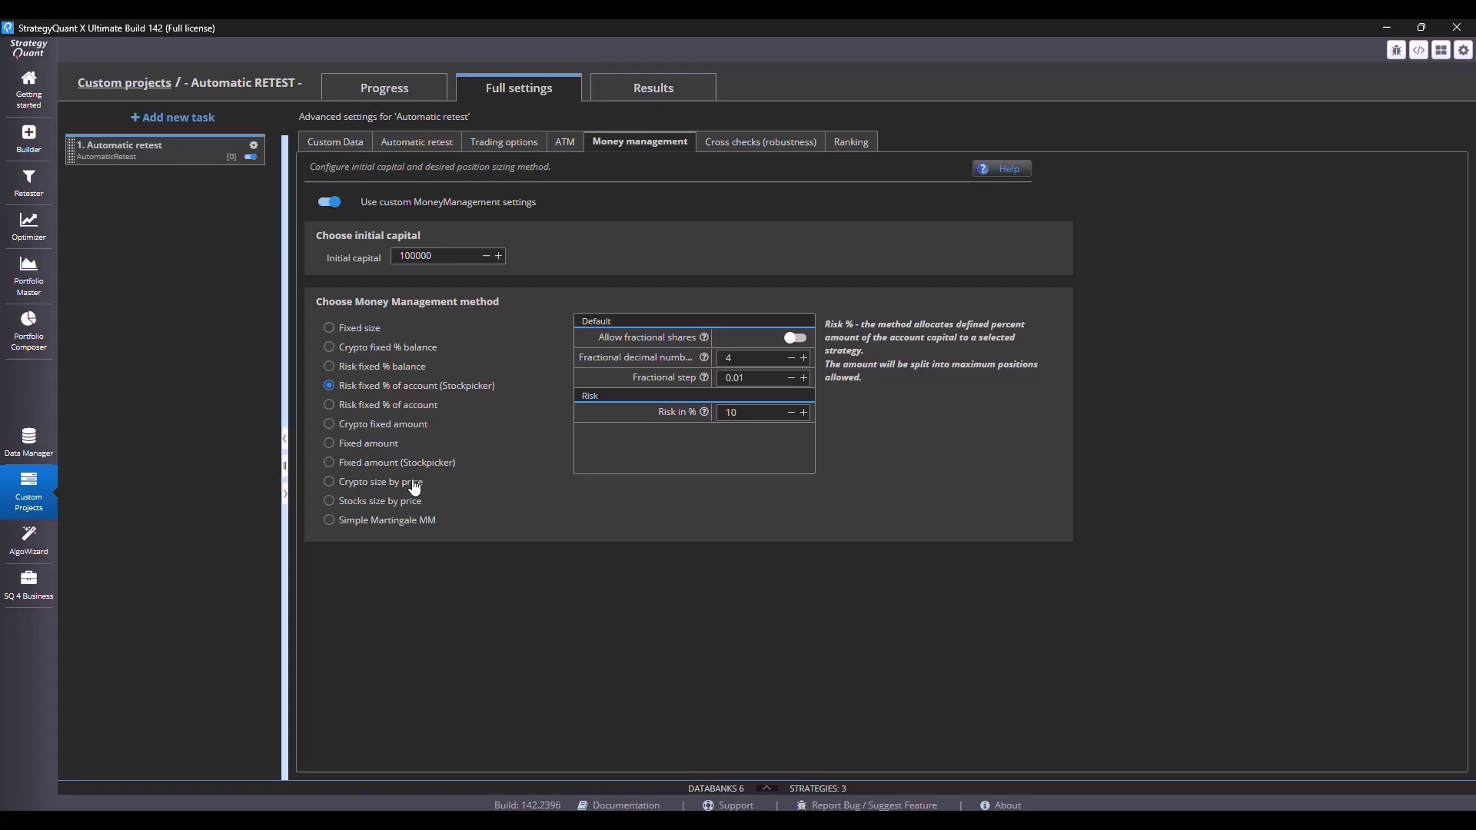
pyautogui.click(768, 784)
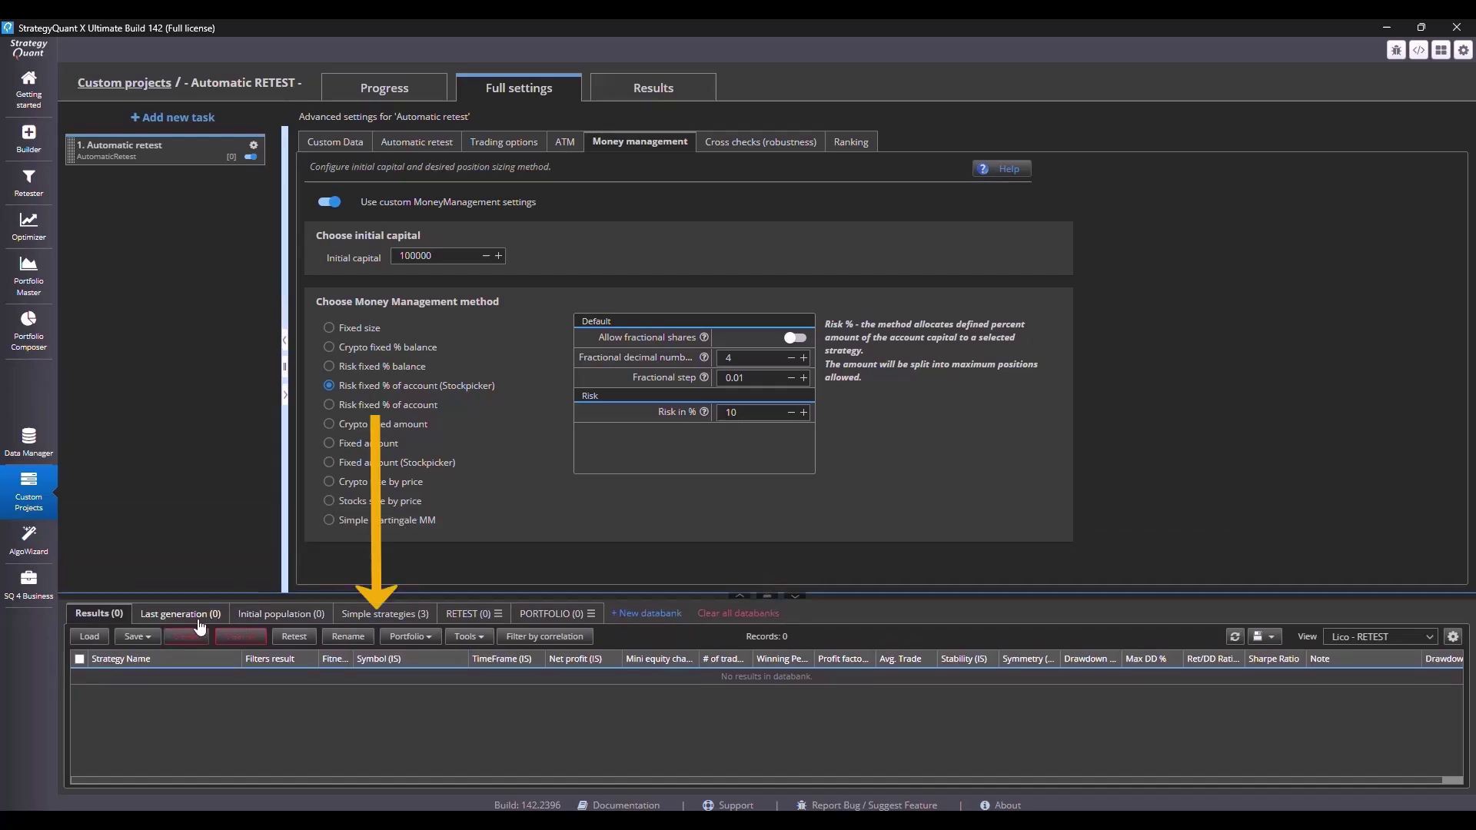
pyautogui.click(385, 613)
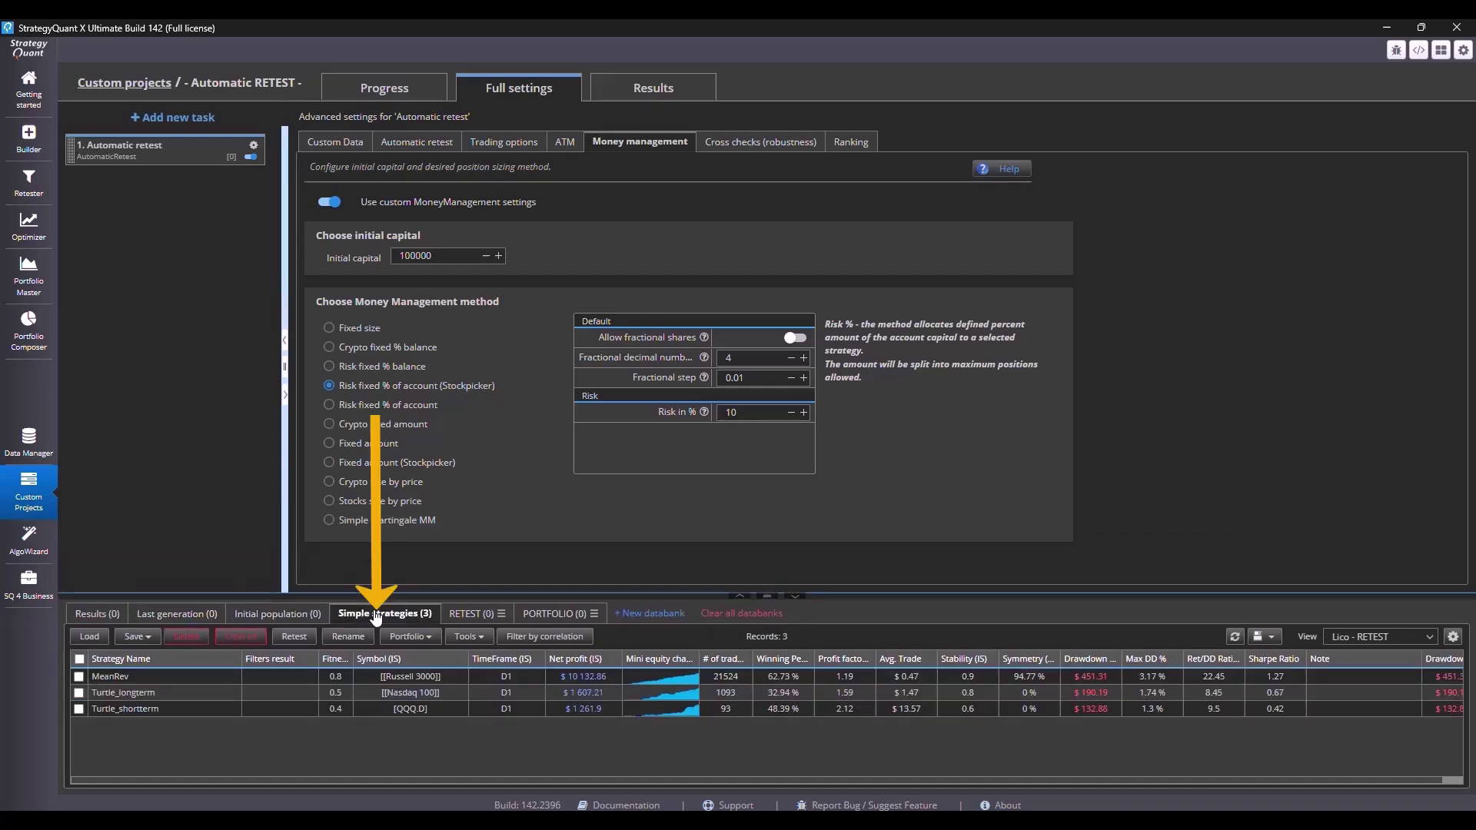
pyautogui.click(80, 663)
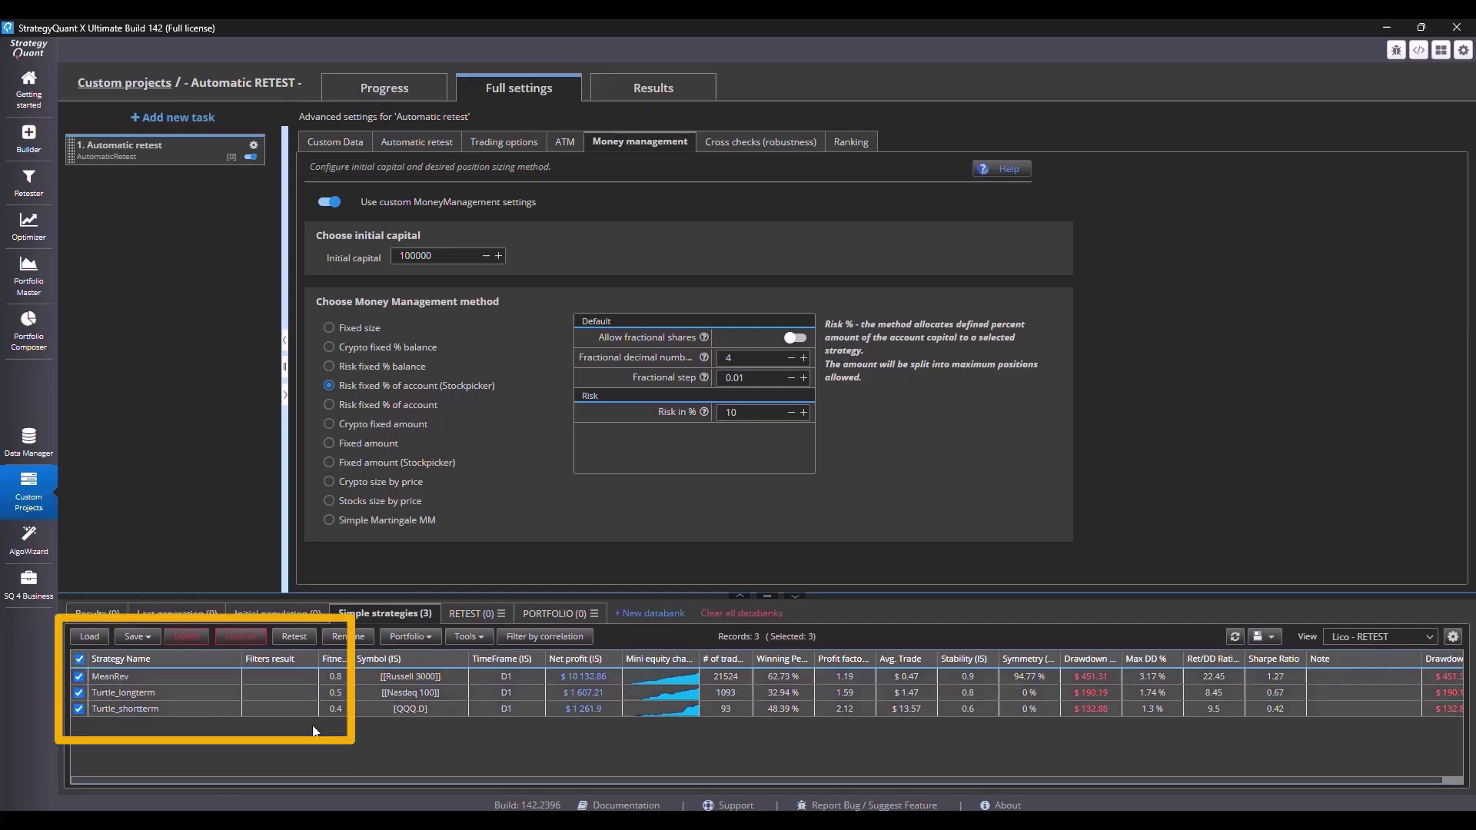
# Step: Review the retest's Custom Data, Automatic retest and Trading options settings
pyautogui.click(338, 142)
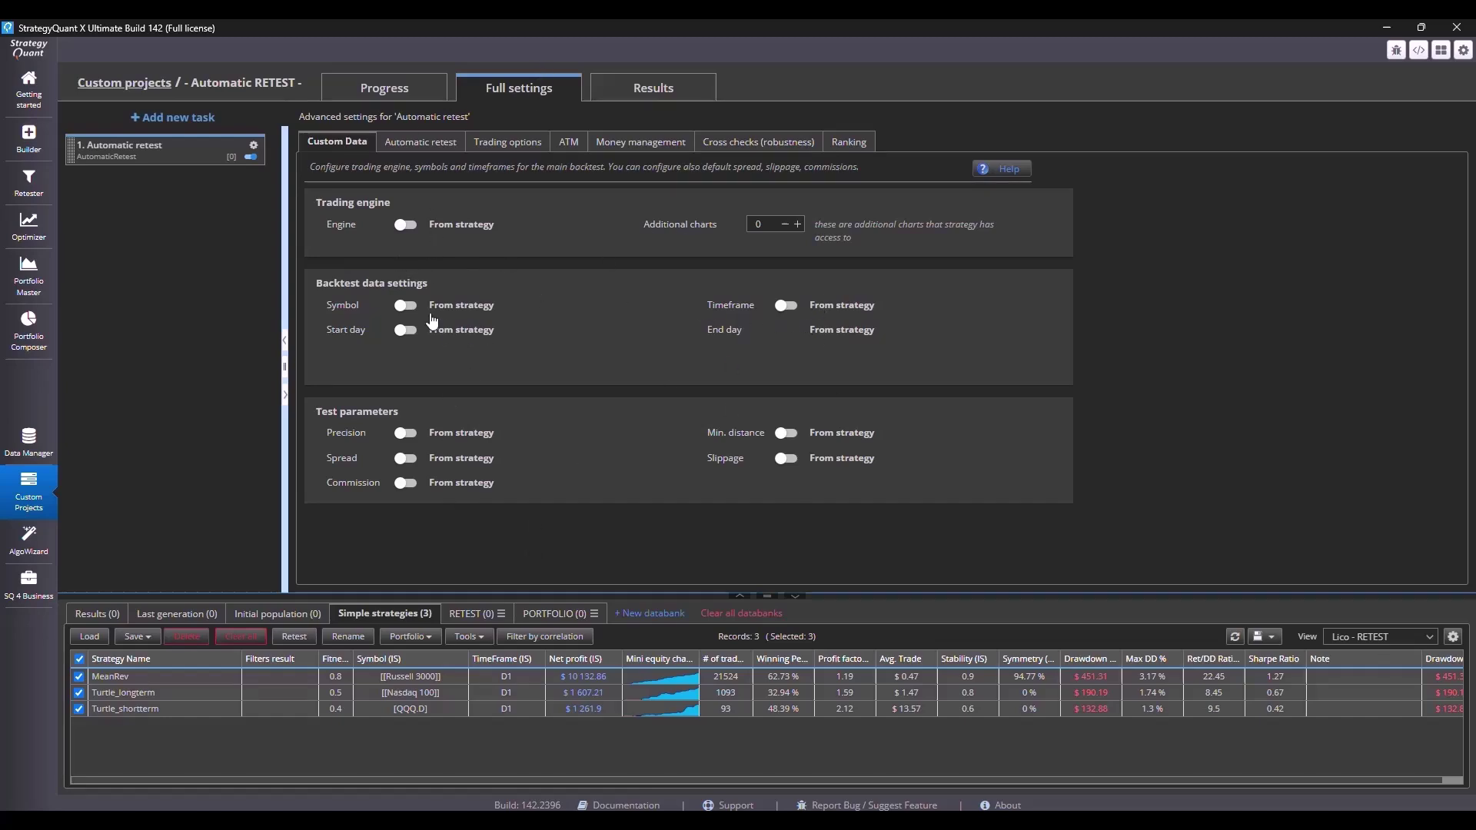
pyautogui.click(415, 142)
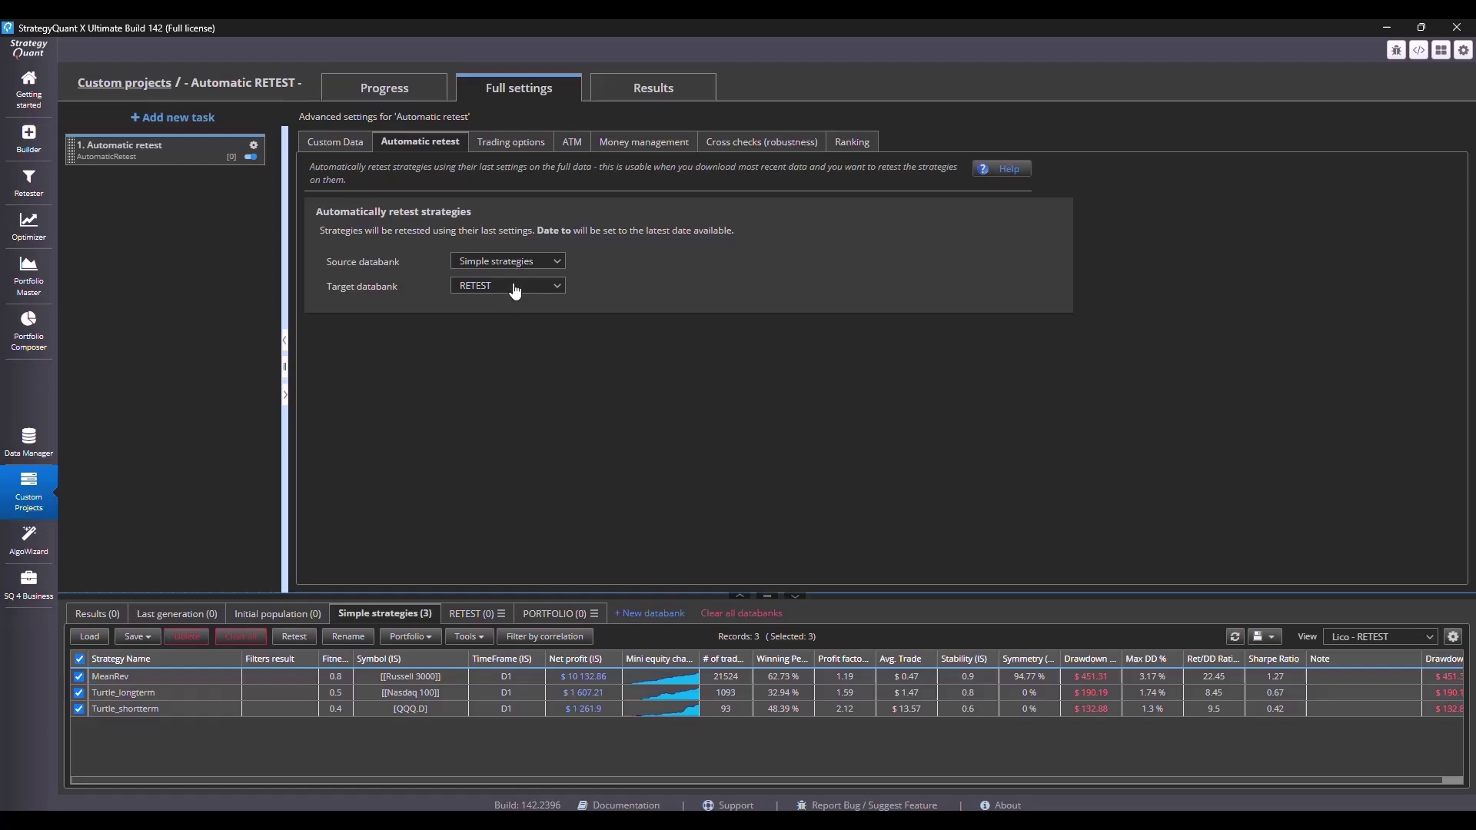
pyautogui.click(498, 144)
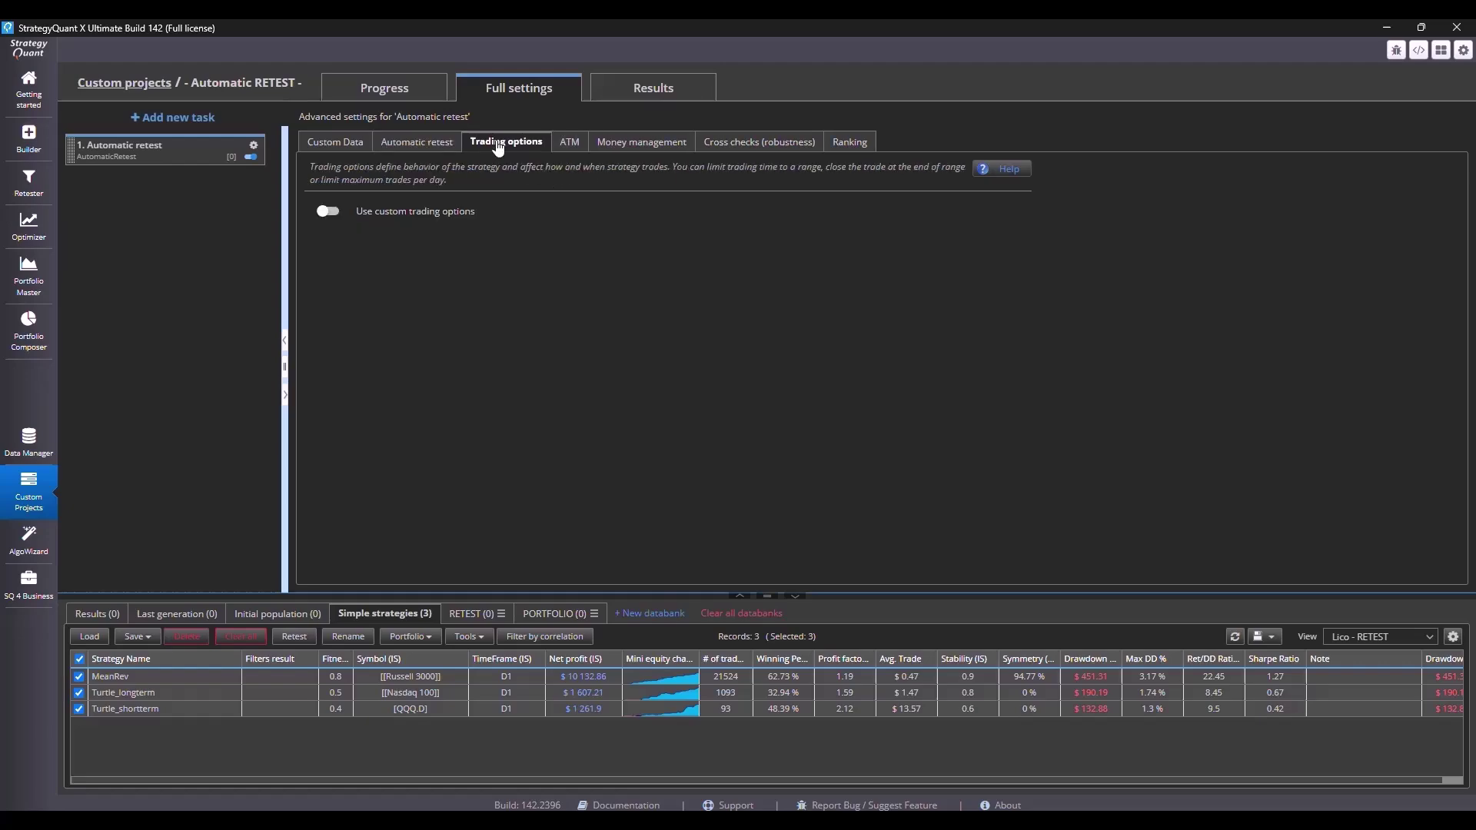
# Step: Set the retest's money-management Risk in % to 100 and check the cross checks
pyautogui.click(641, 141)
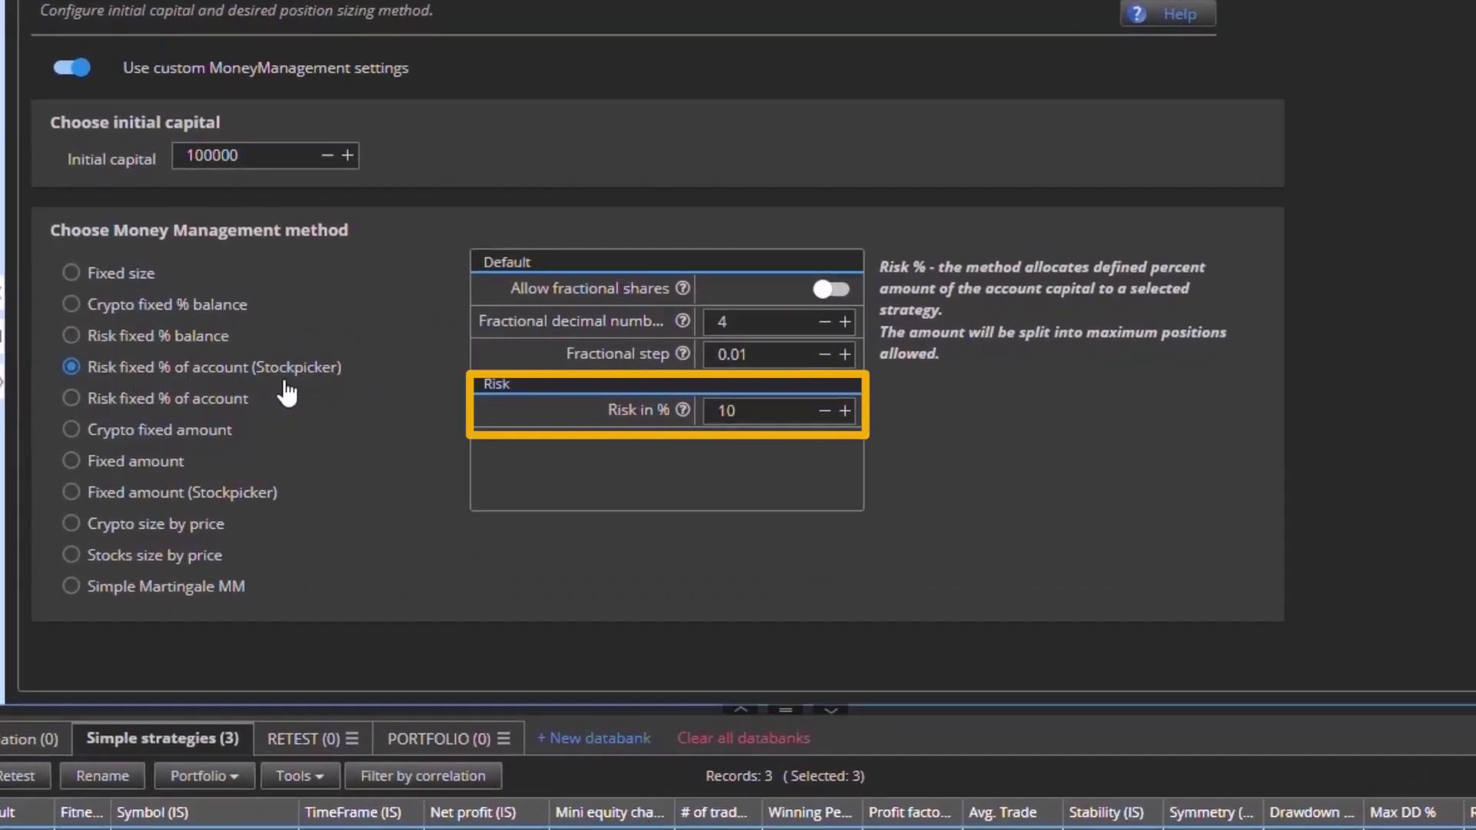
pyautogui.click(750, 413)
pyautogui.write('0')
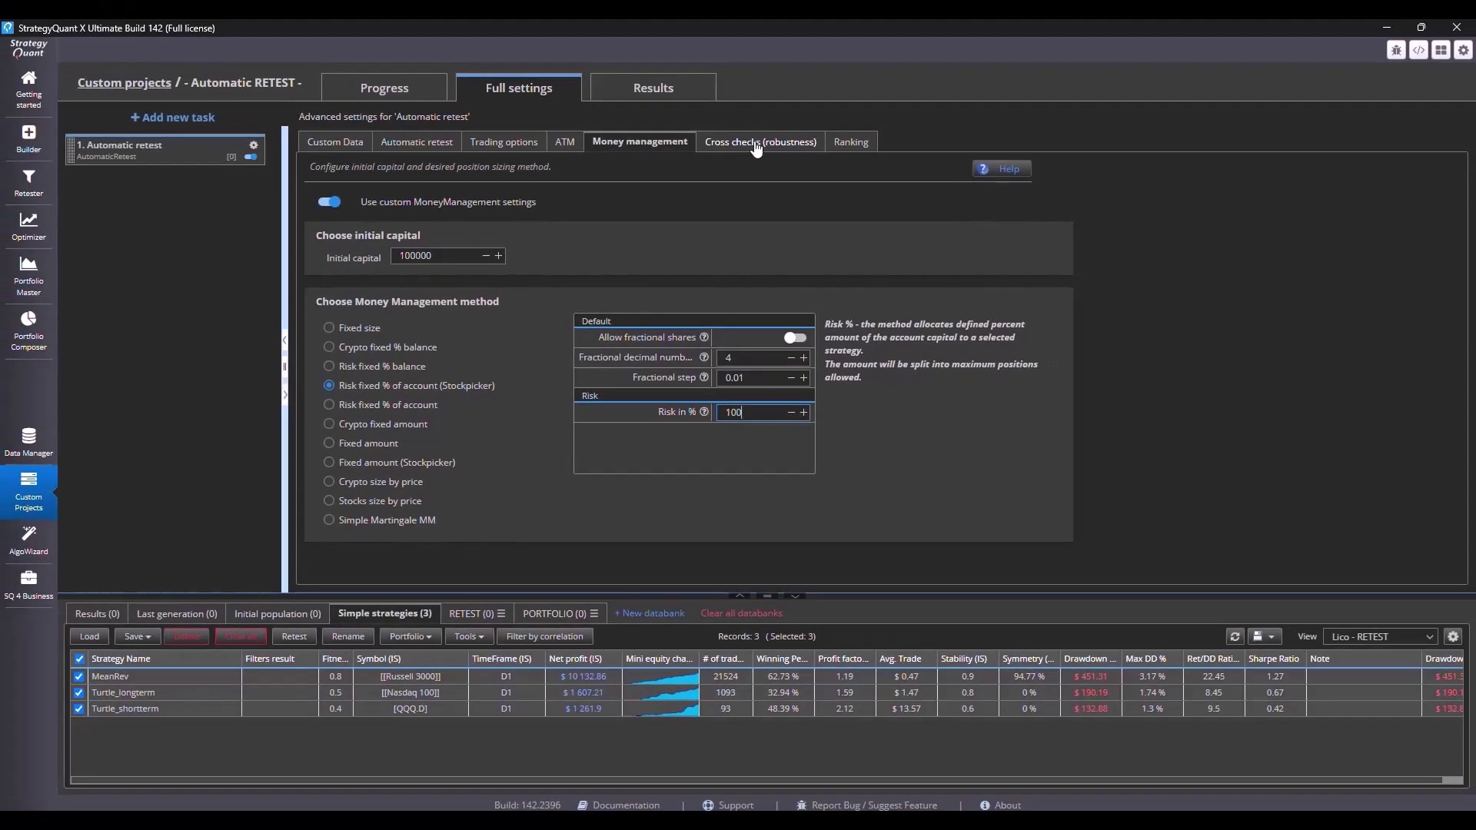
pyautogui.click(769, 2)
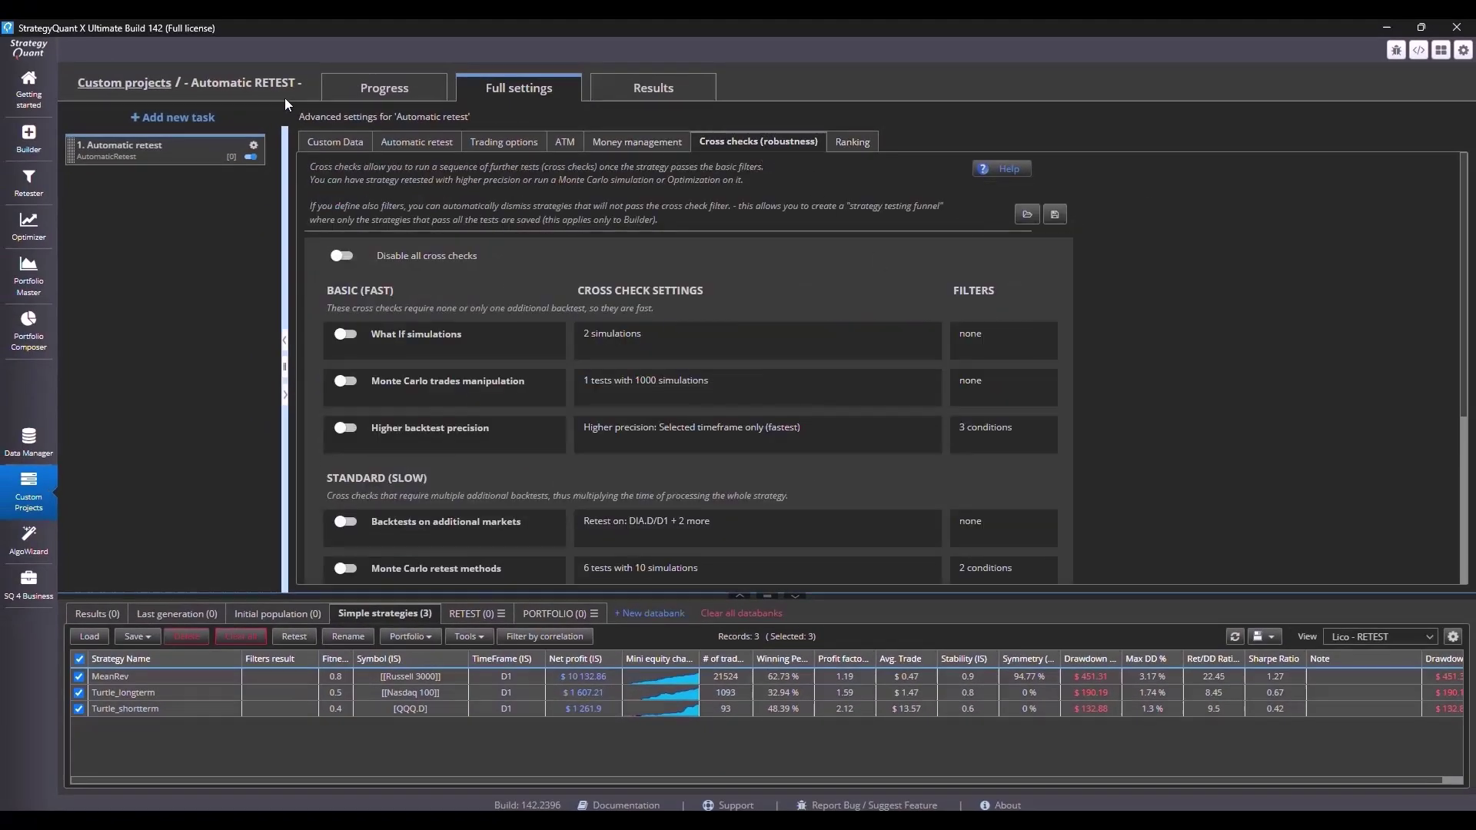
# Step: Start the automatic retest and view the three PASSED strategies in the RETEST databank
pyautogui.click(373, 93)
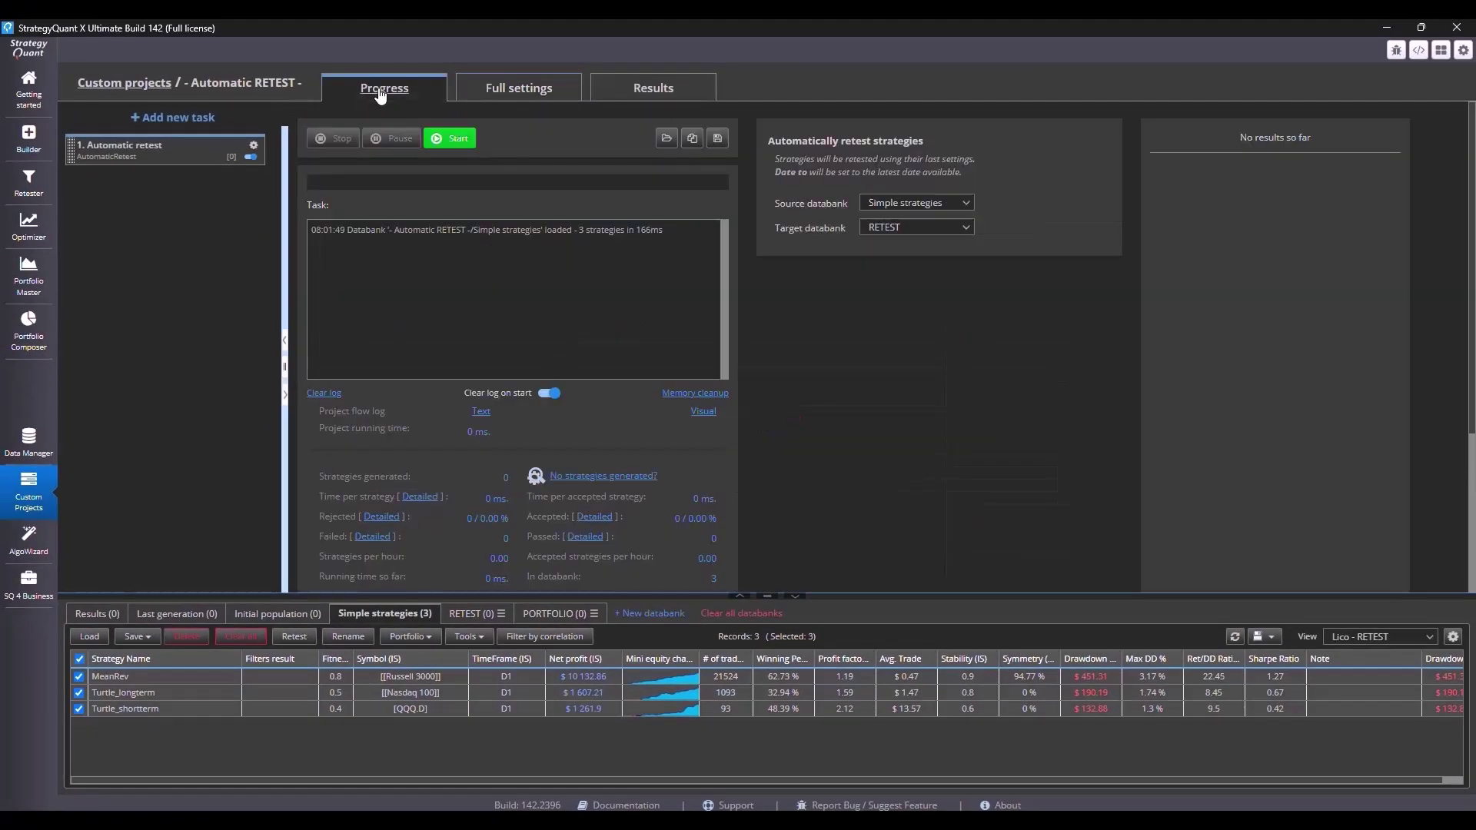
pyautogui.click(458, 142)
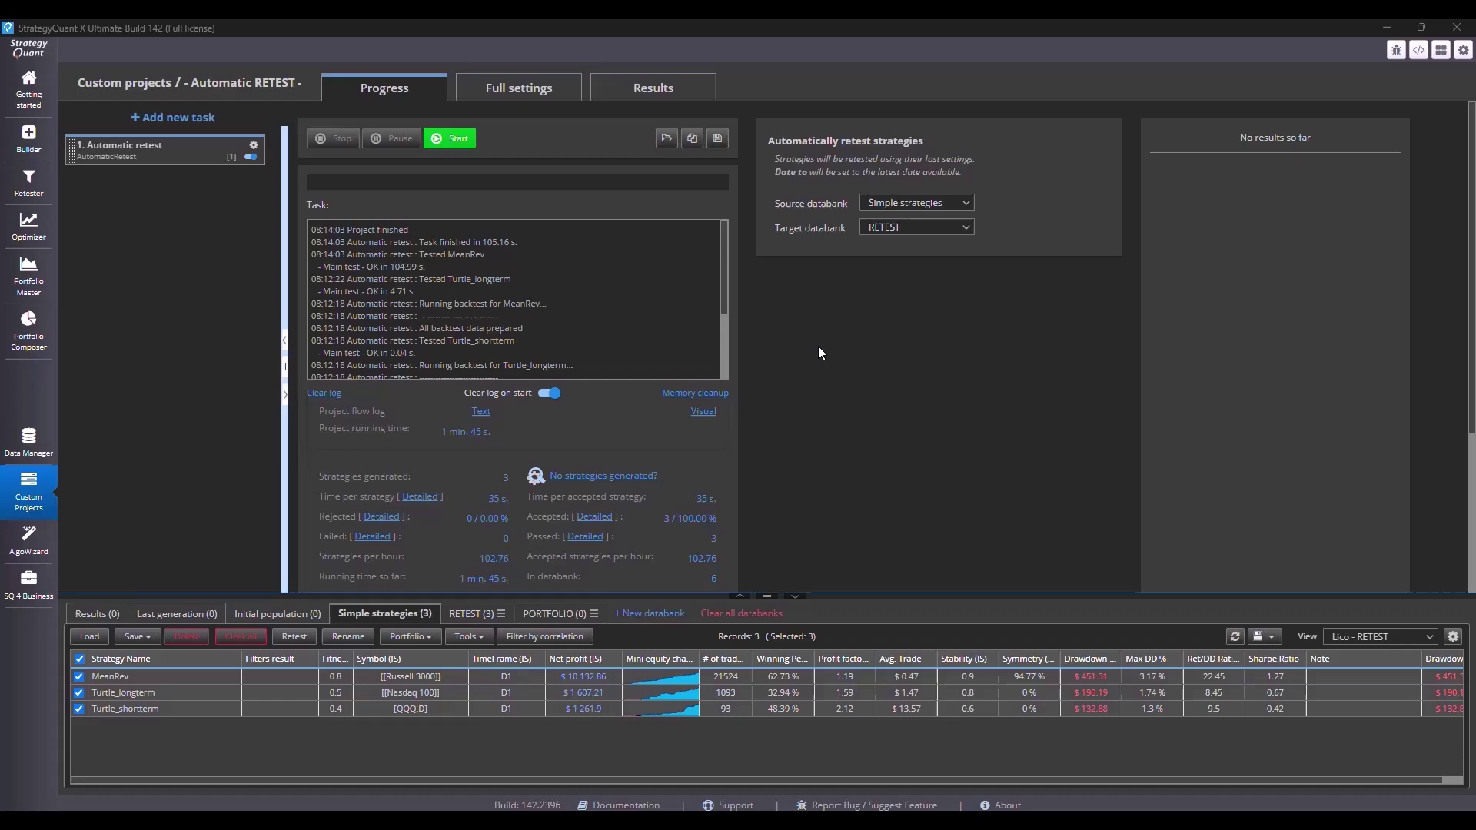
pyautogui.click(470, 613)
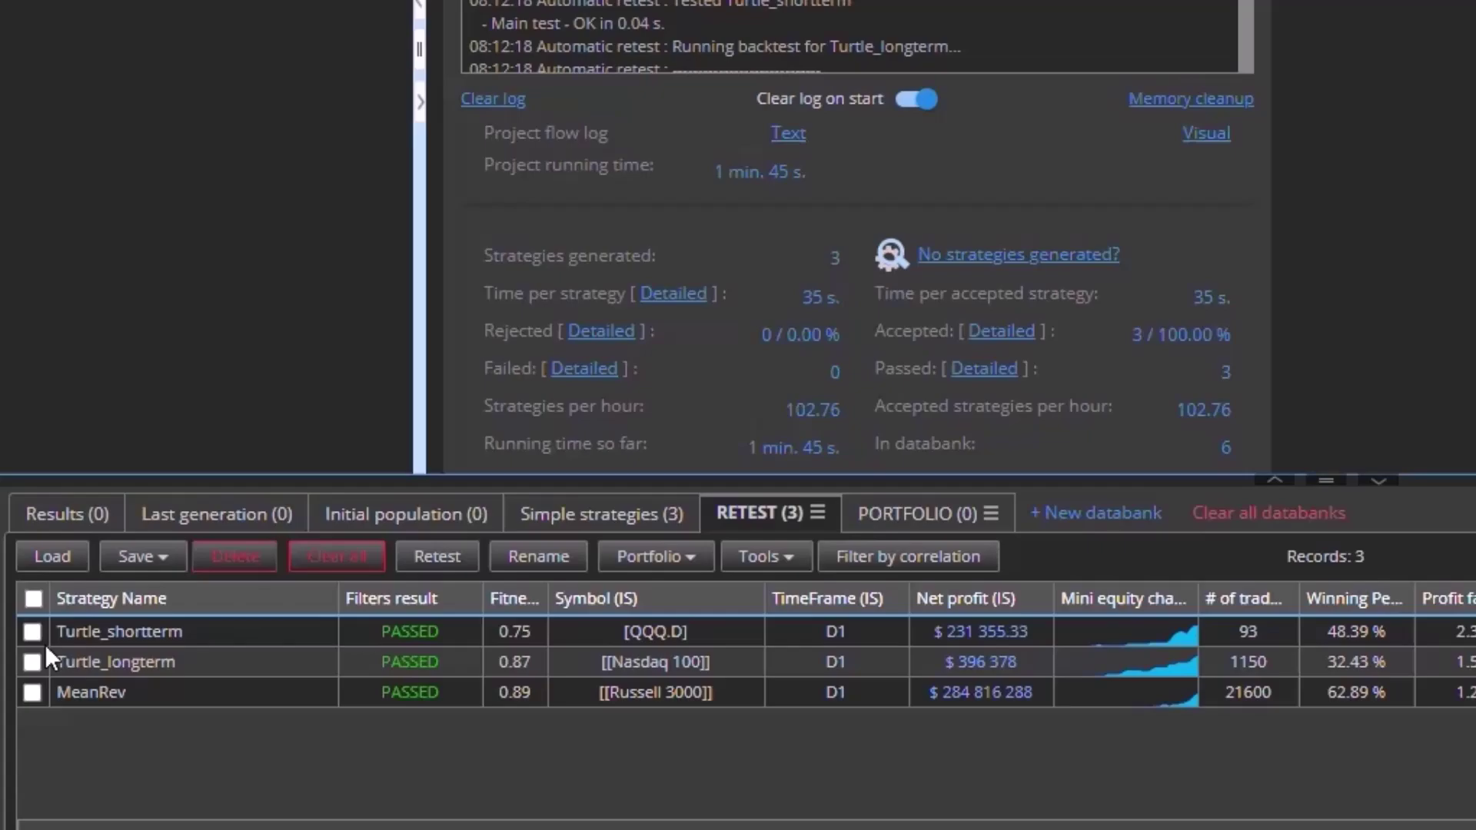
# Step: Save all three RETEST strategies in SQX format with the _100pc suffix to a chosen folder
pyautogui.click(33, 598)
pyautogui.click(154, 564)
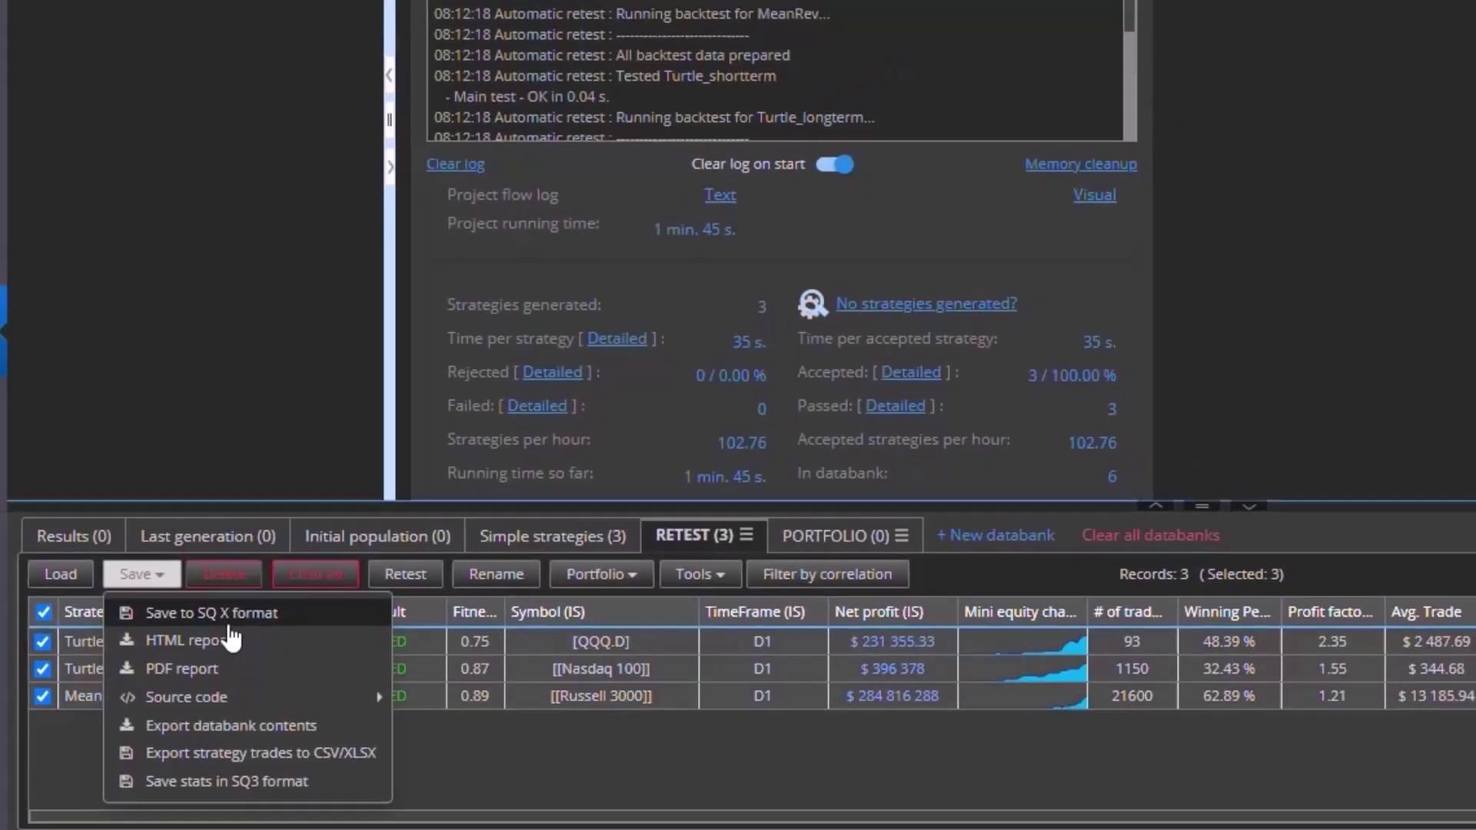
pyautogui.click(254, 596)
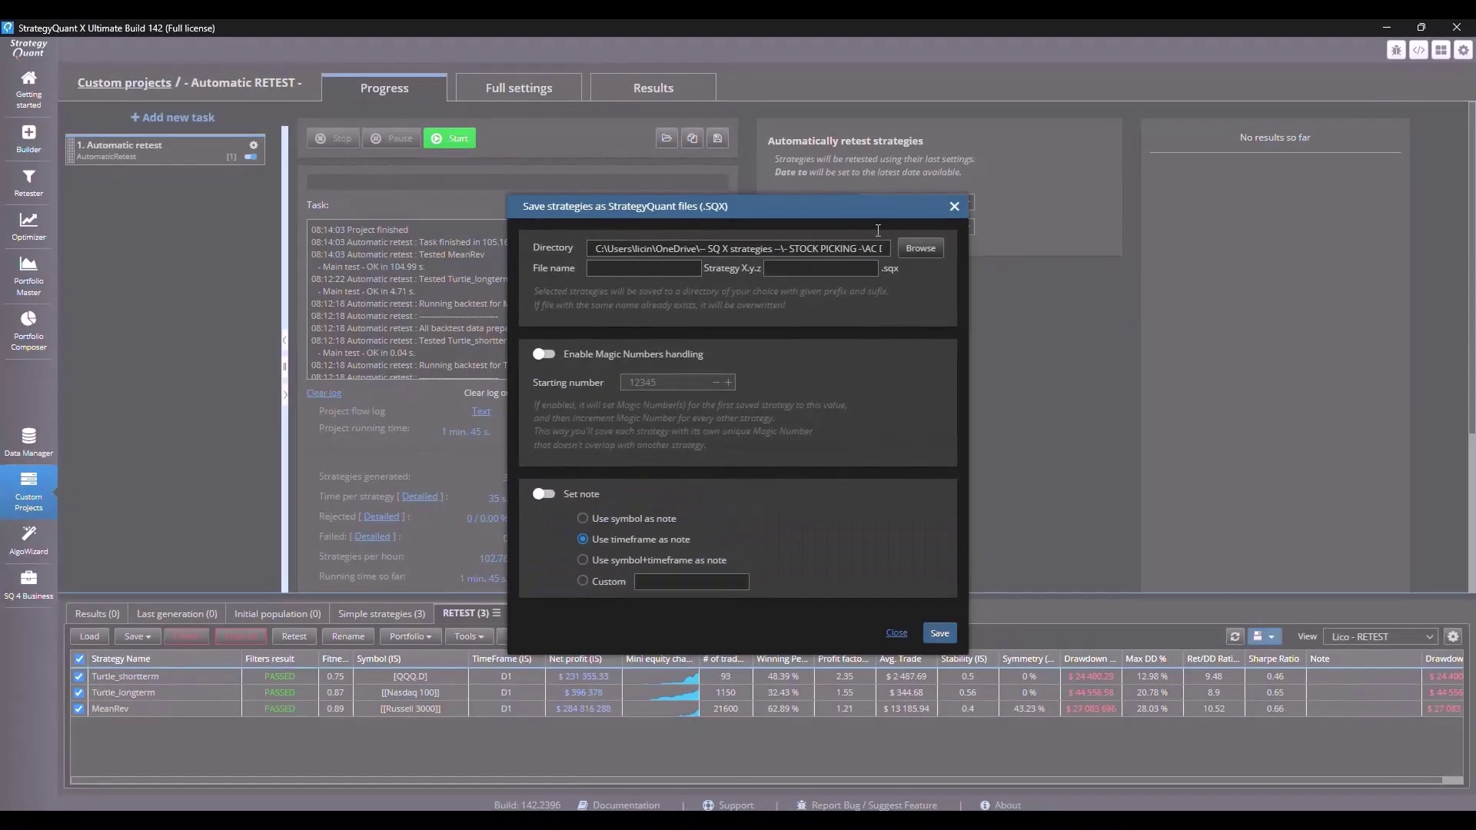
pyautogui.click(804, 269)
pyautogui.write('_100pc')
pyautogui.click(923, 249)
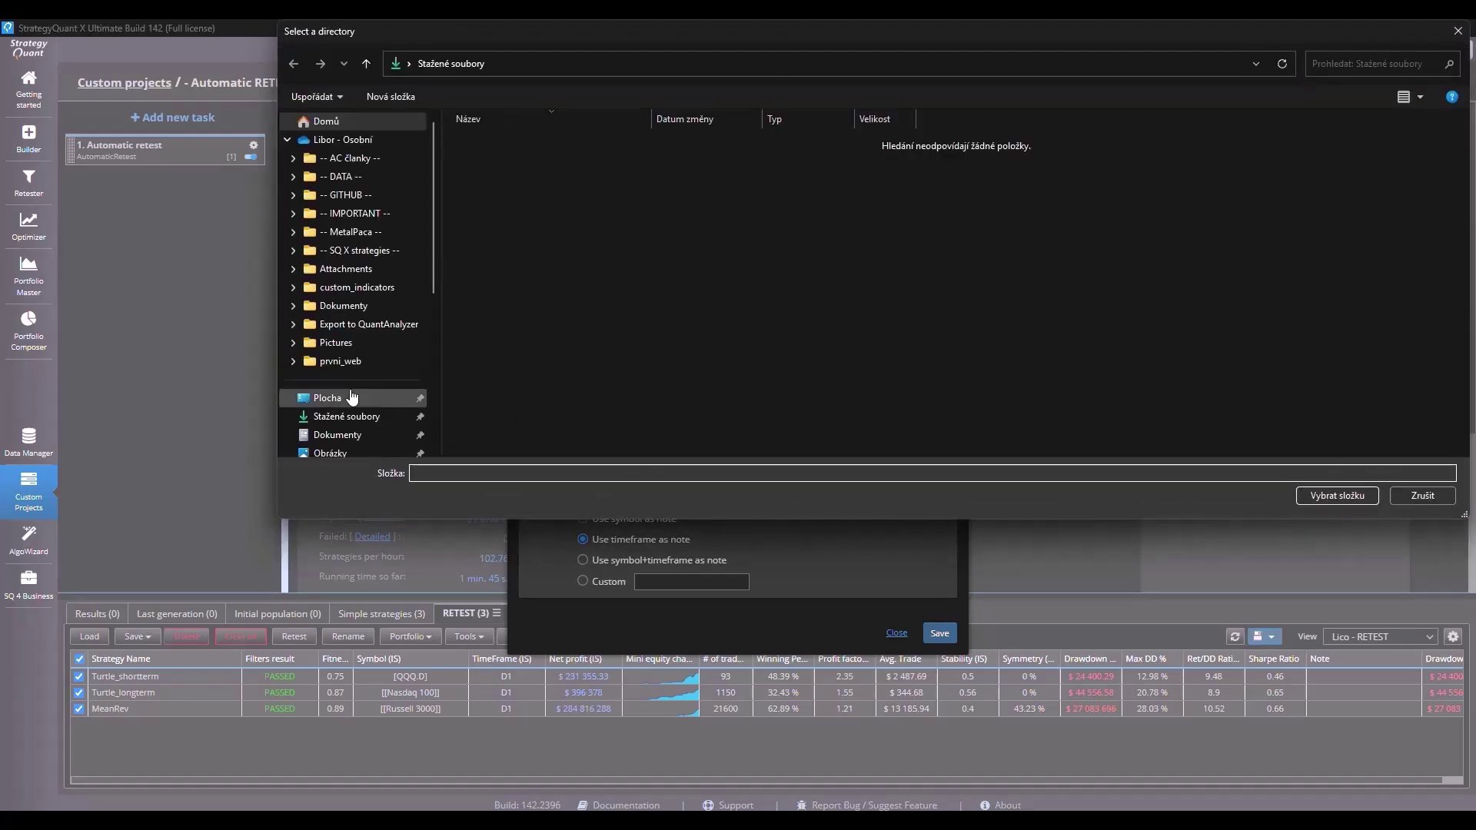
pyautogui.click(1337, 496)
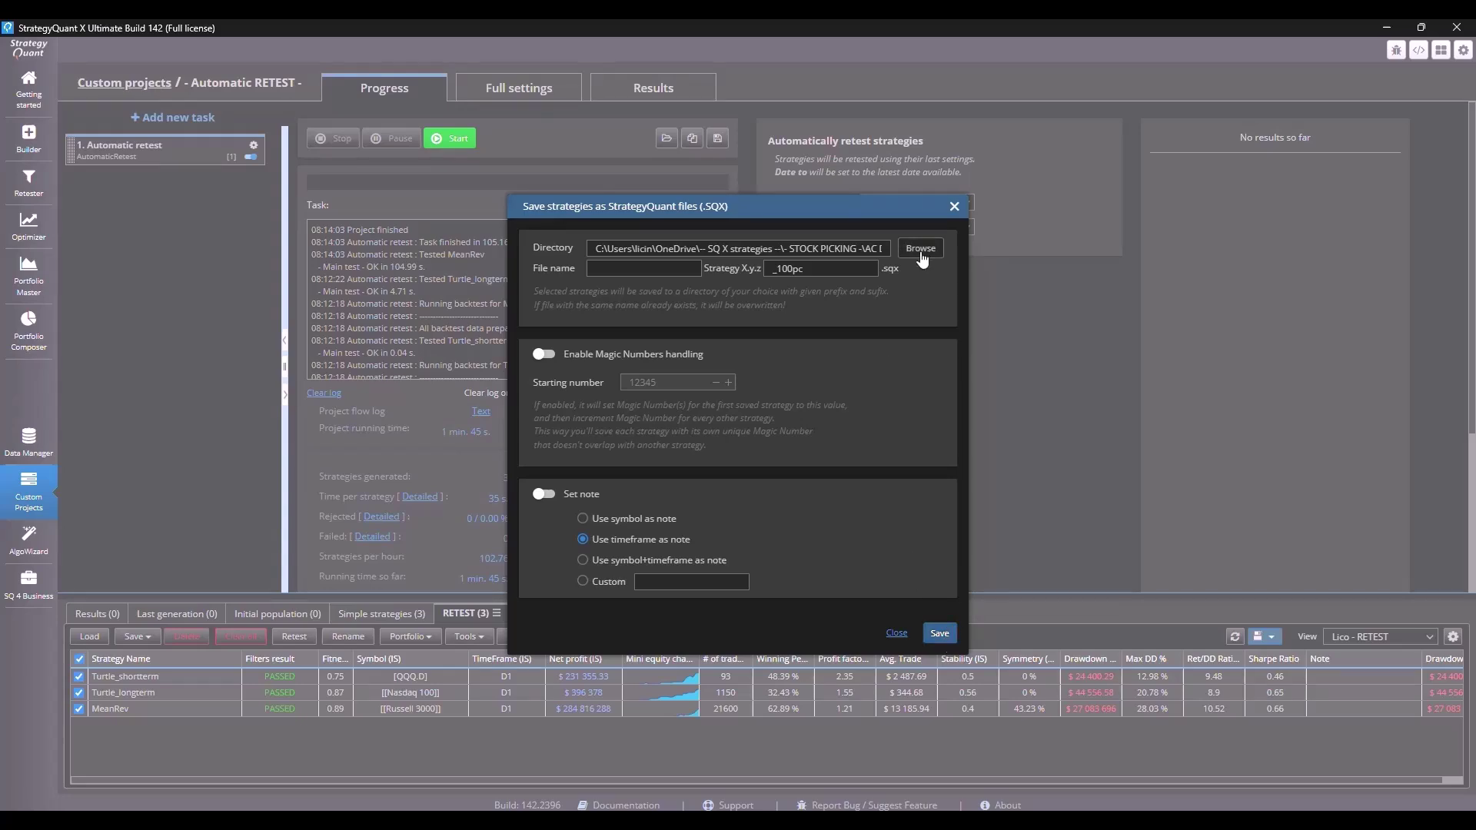
pyautogui.click(939, 633)
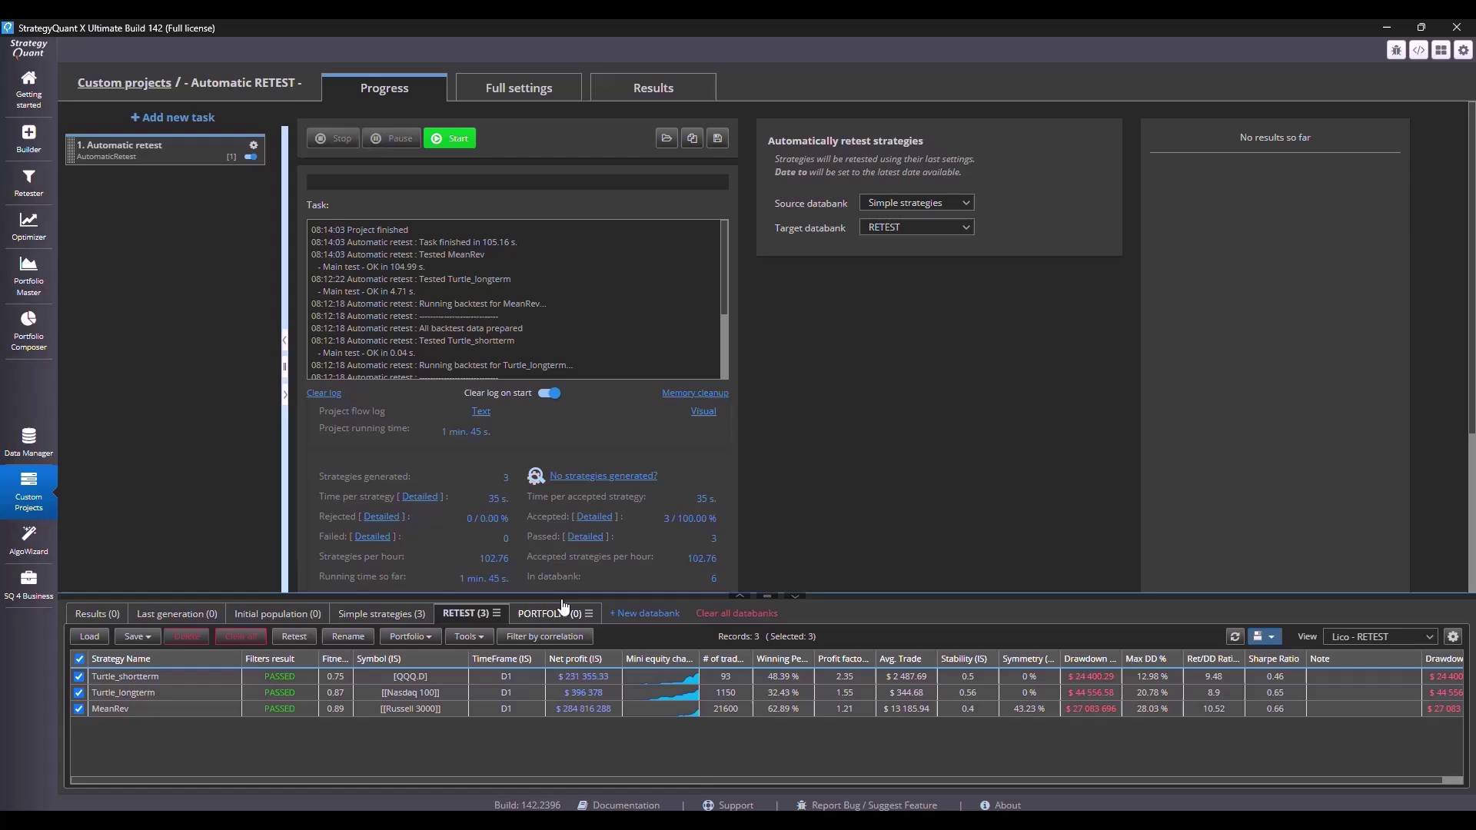
# Step: Load Turtle_shortterm_100pc, Turtle_longterm_100pc and MeanRev_100pc into the Portfolio Composer
pyautogui.click(28, 327)
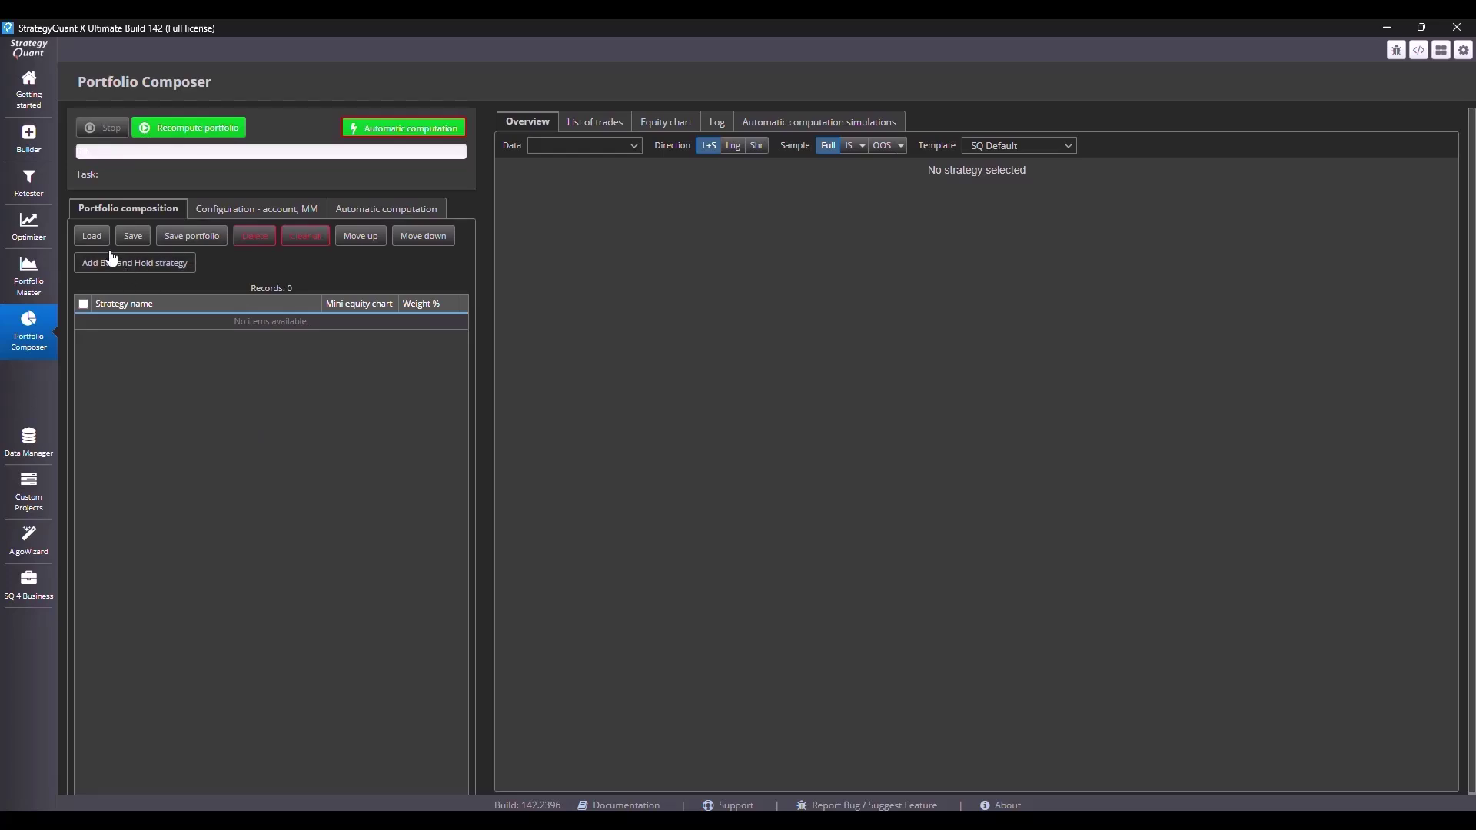
pyautogui.click(92, 235)
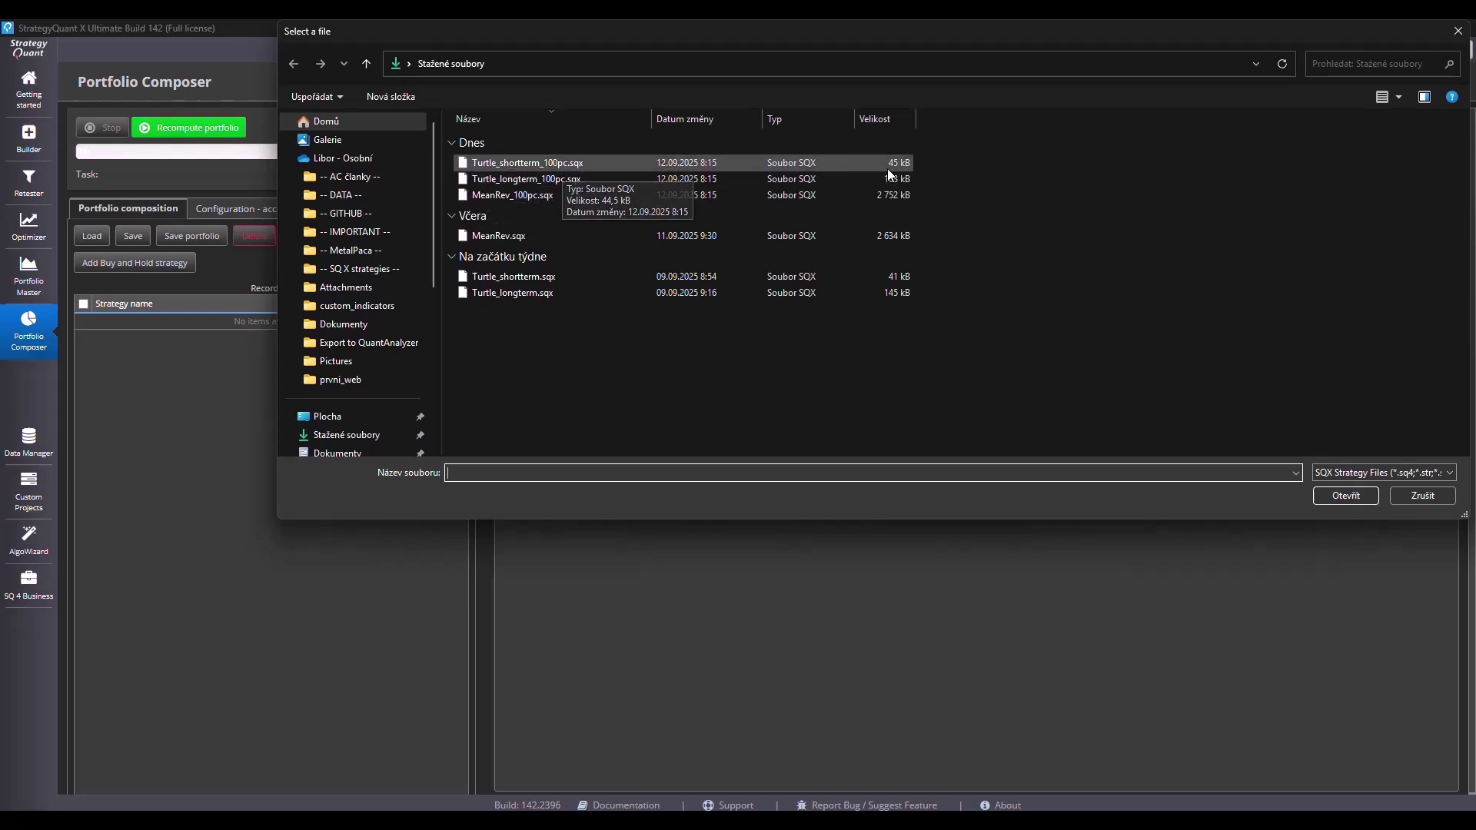
pyautogui.moveTo(929, 168); pyautogui.dragTo(759, 215)
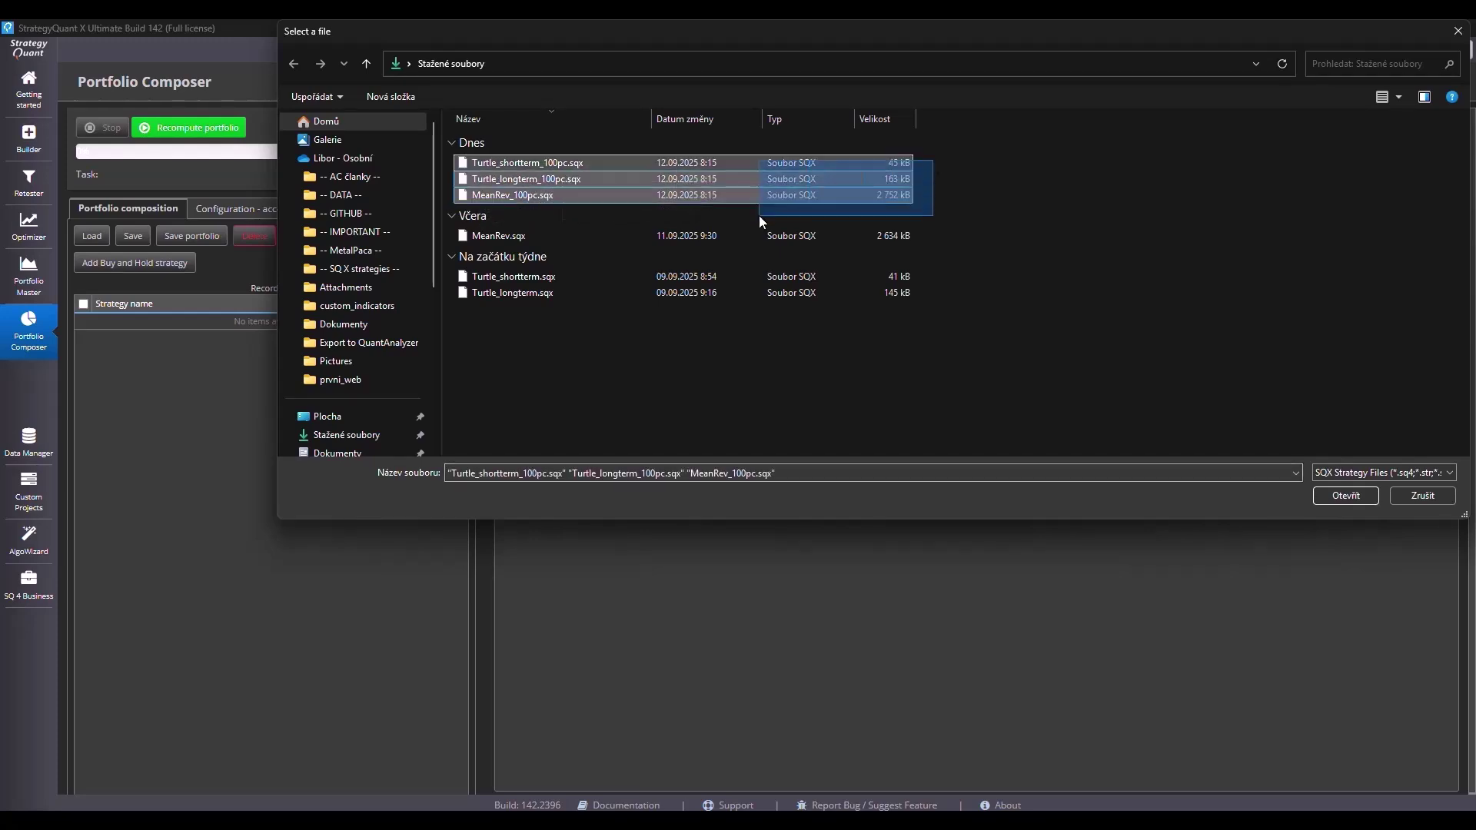
pyautogui.click(1341, 495)
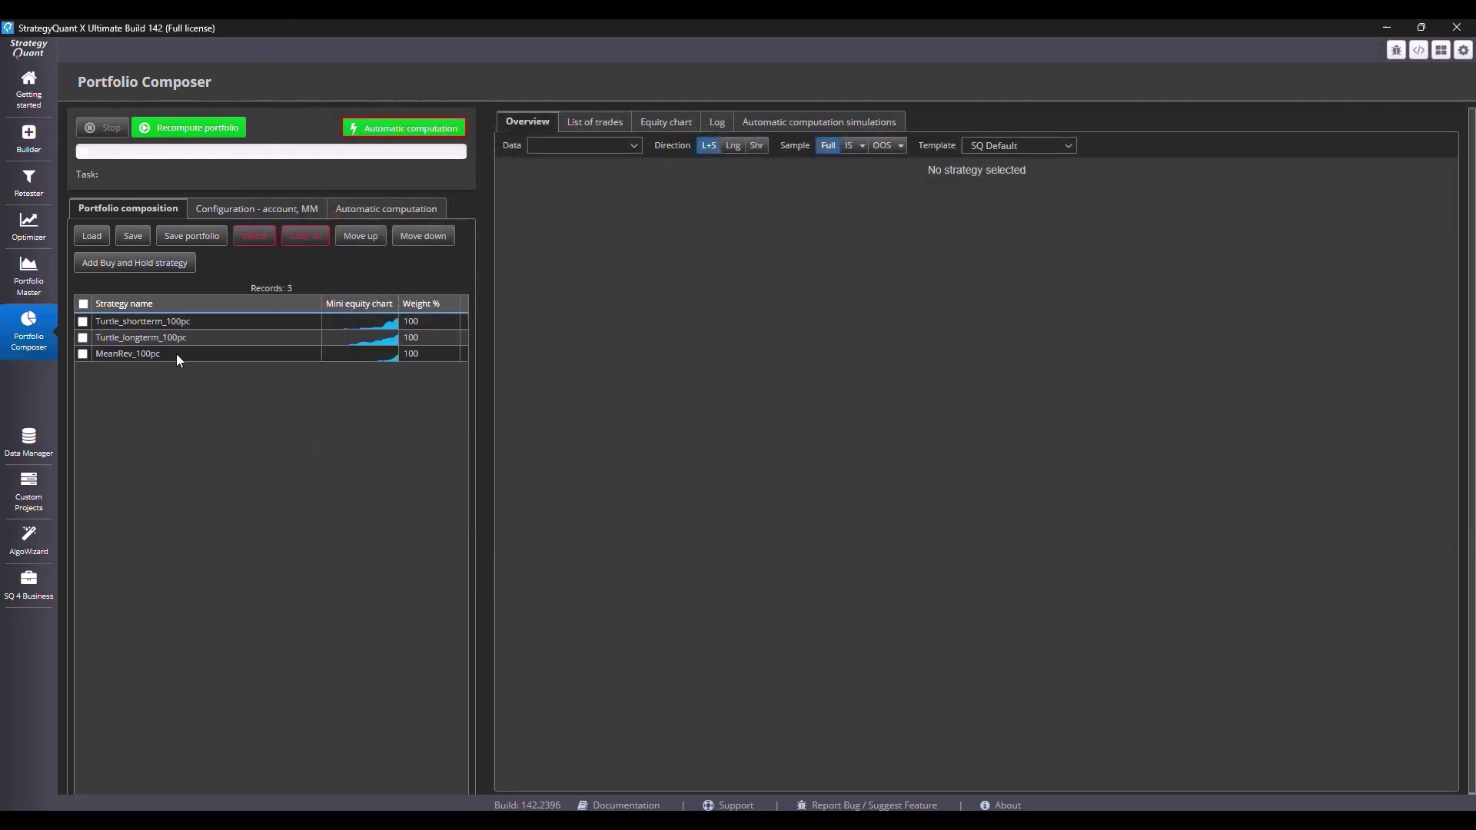
# Step: Try editing the Weight % cells of the three portfolio strategies
pyautogui.doubleClick(429, 321)
pyautogui.doubleClick(421, 336)
pyautogui.doubleClick(422, 353)
pyautogui.doubleClick(422, 337)
pyautogui.click(423, 353)
pyautogui.click(421, 338)
# Step: Set the portfolio's initial capital to 10000 in the account and money-management configuration
pyautogui.click(254, 213)
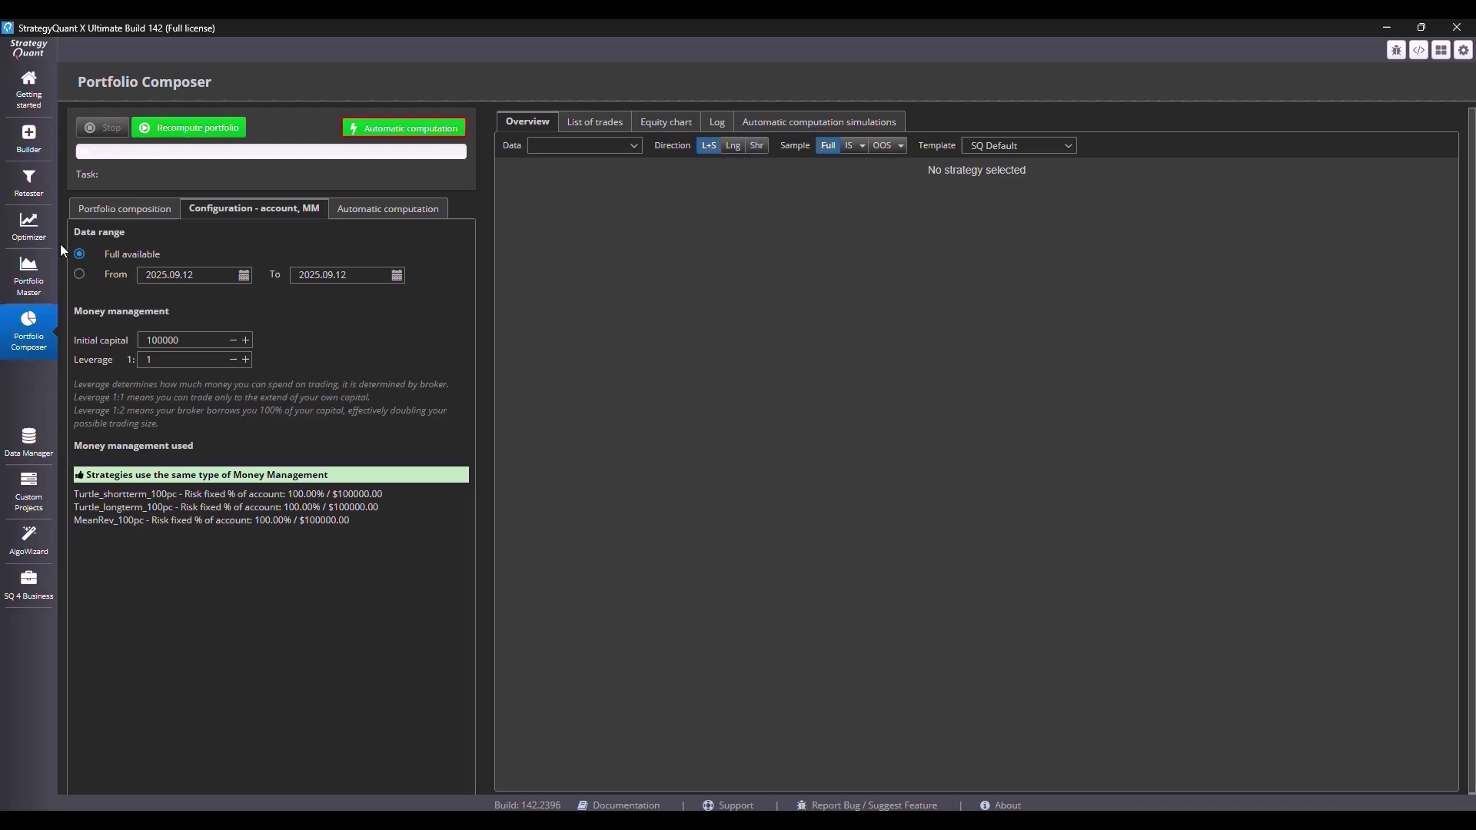
pyautogui.doubleClick(186, 338)
pyautogui.write('10000')
pyautogui.click(131, 210)
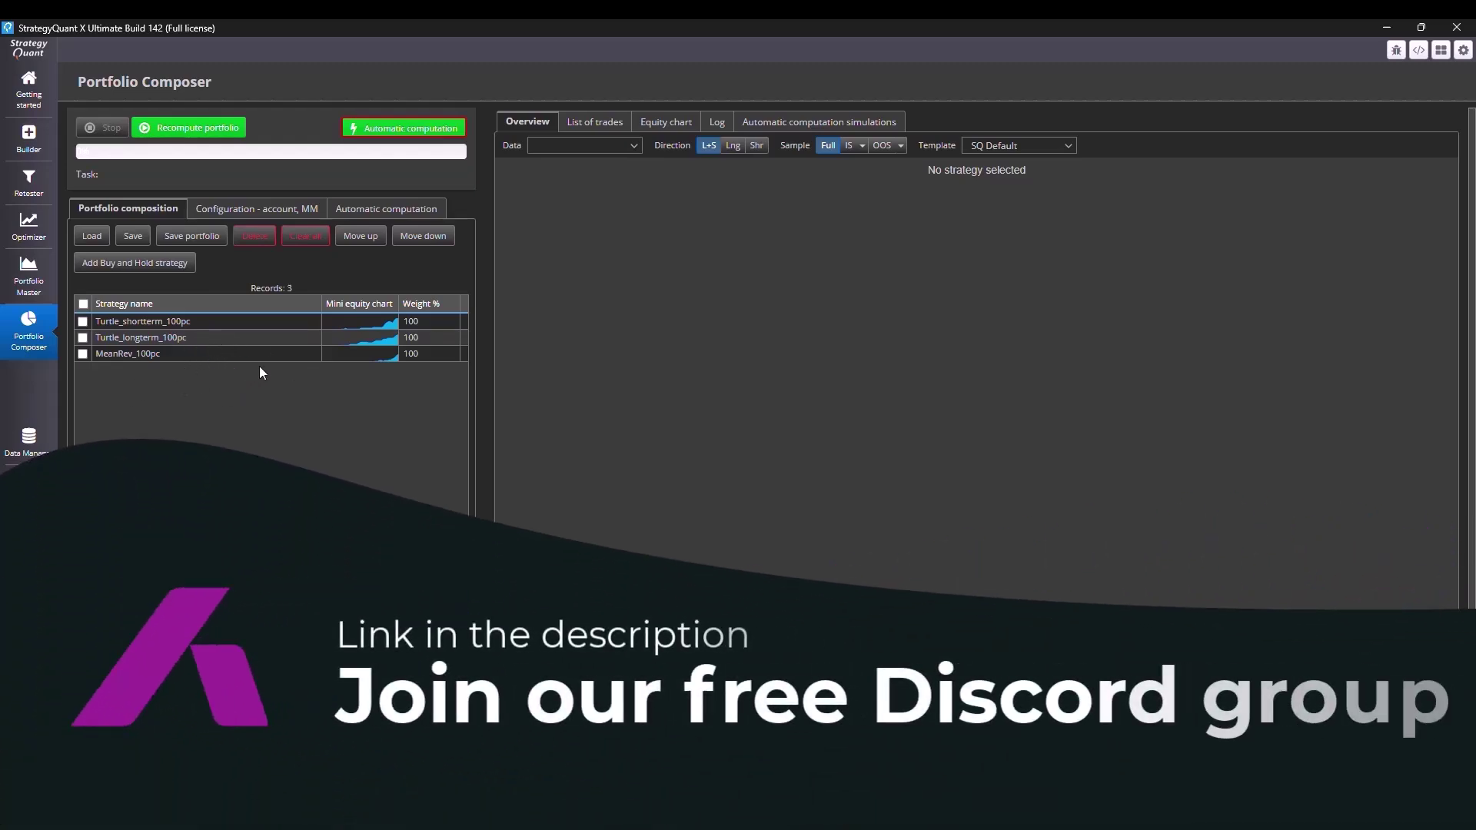
# Step: Enter 30 as the Weight % for Turtle_shortterm, Turtle_longterm and MeanRev
pyautogui.doubleClick(415, 322)
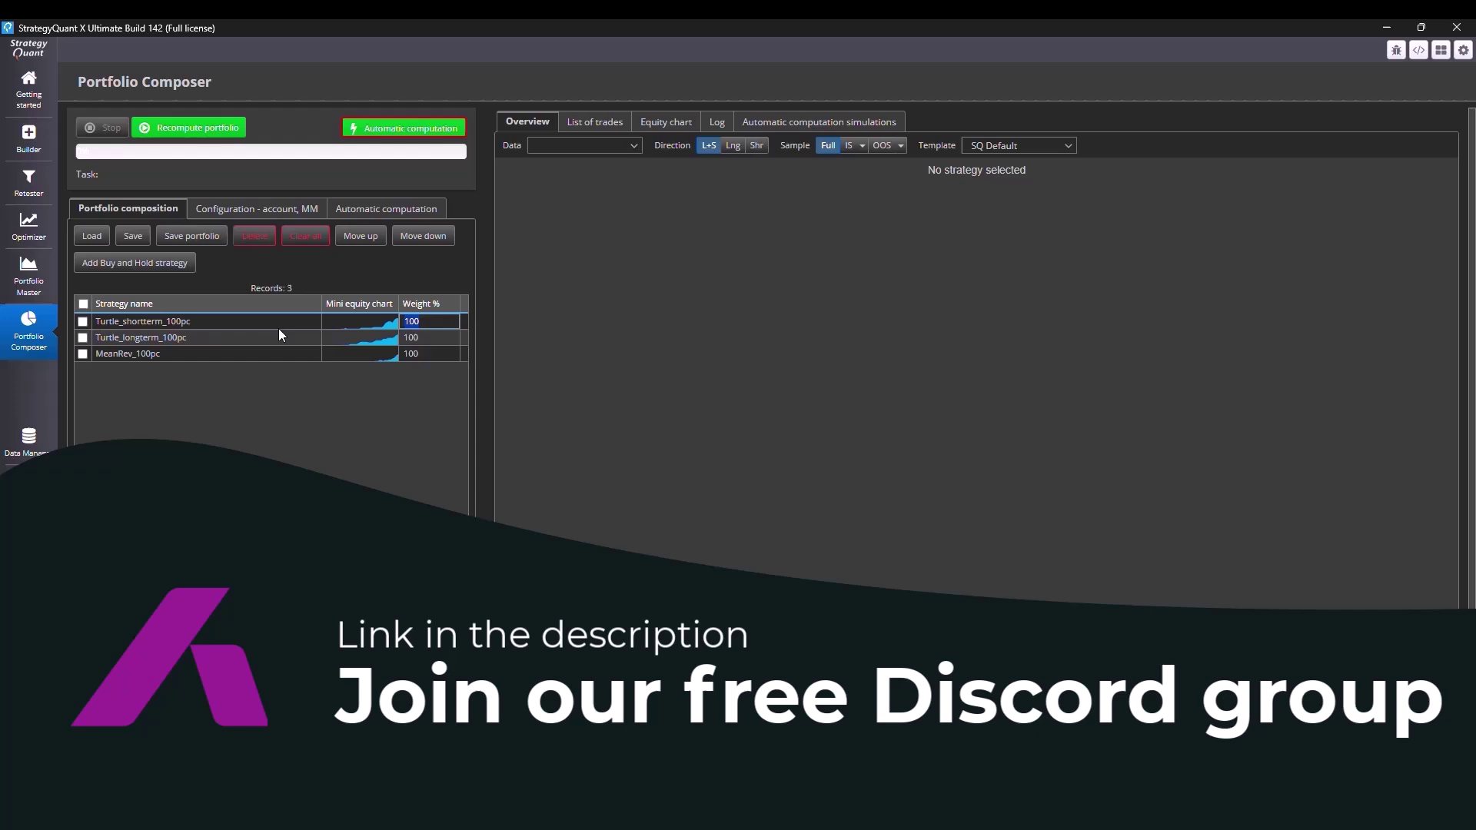
pyautogui.write('30')
pyautogui.press('Return')
pyautogui.write('30')
pyautogui.press('Return')
pyautogui.write('30')
pyautogui.press('Return')
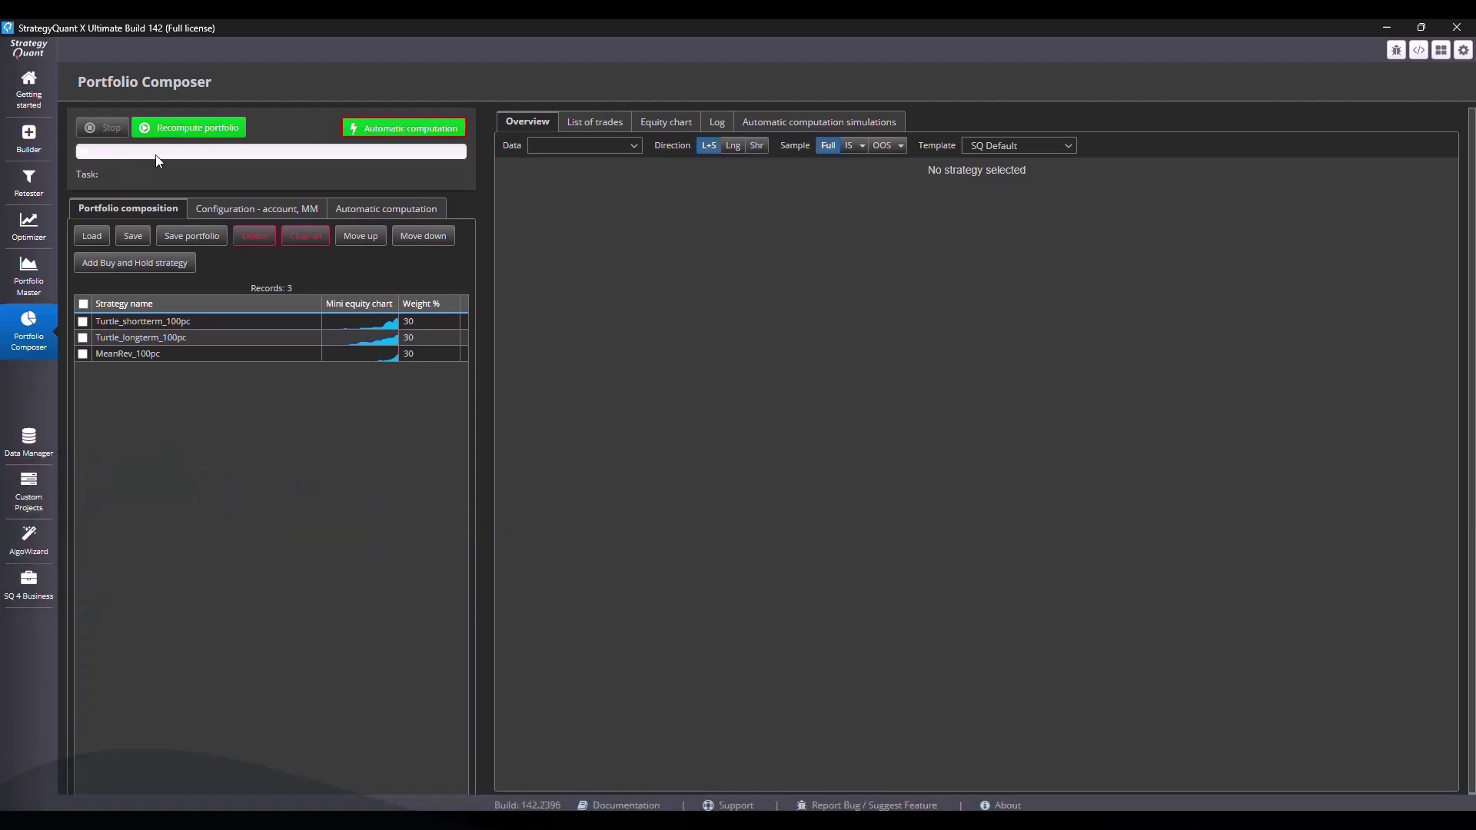
# Step: Select all three strategies and recompute the portfolio, reviewing the $95,164.36 total profit
pyautogui.click(84, 304)
pyautogui.click(199, 128)
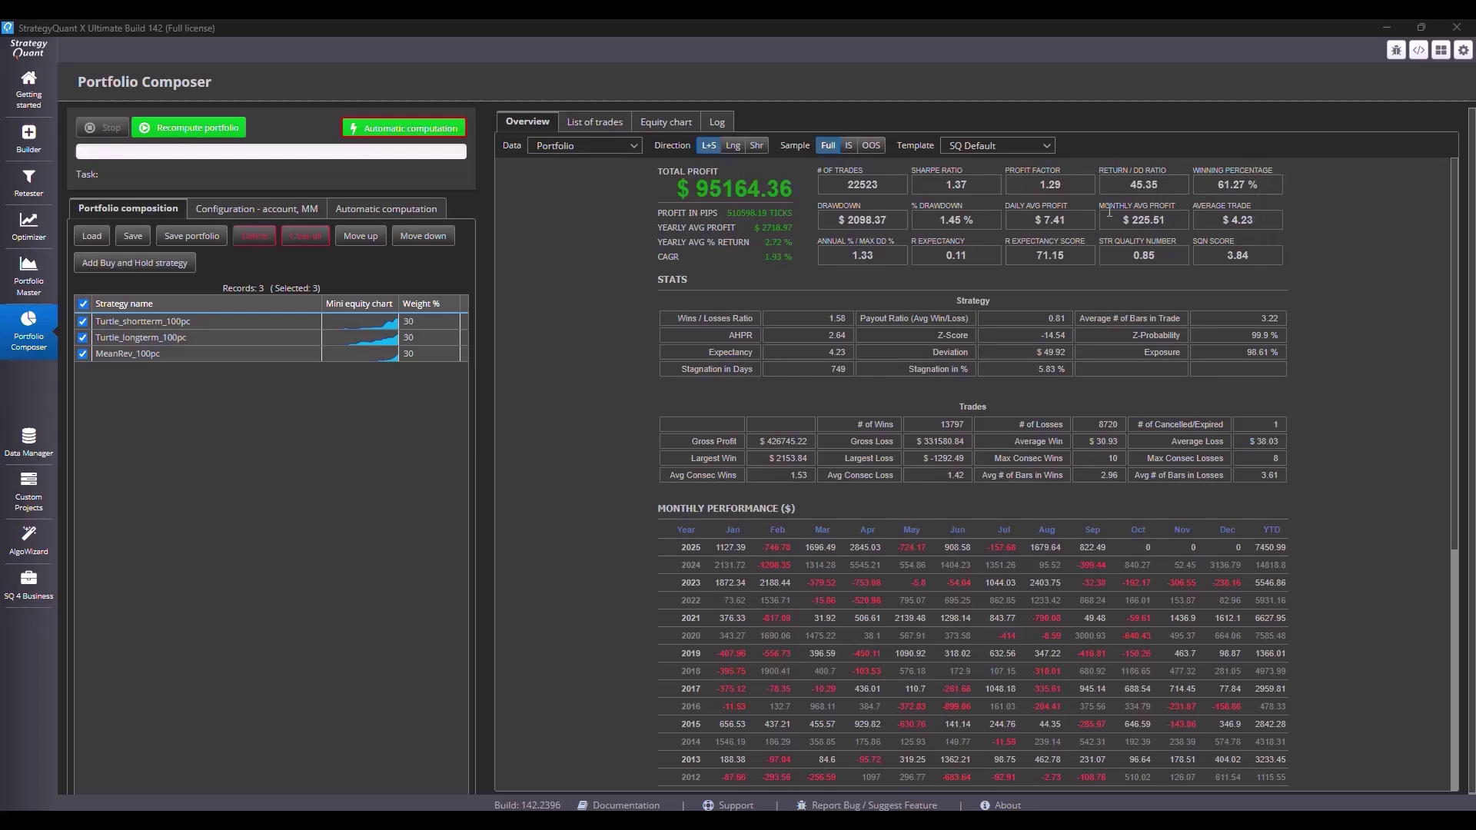
pyautogui.scroll(-3, 1207, 522)
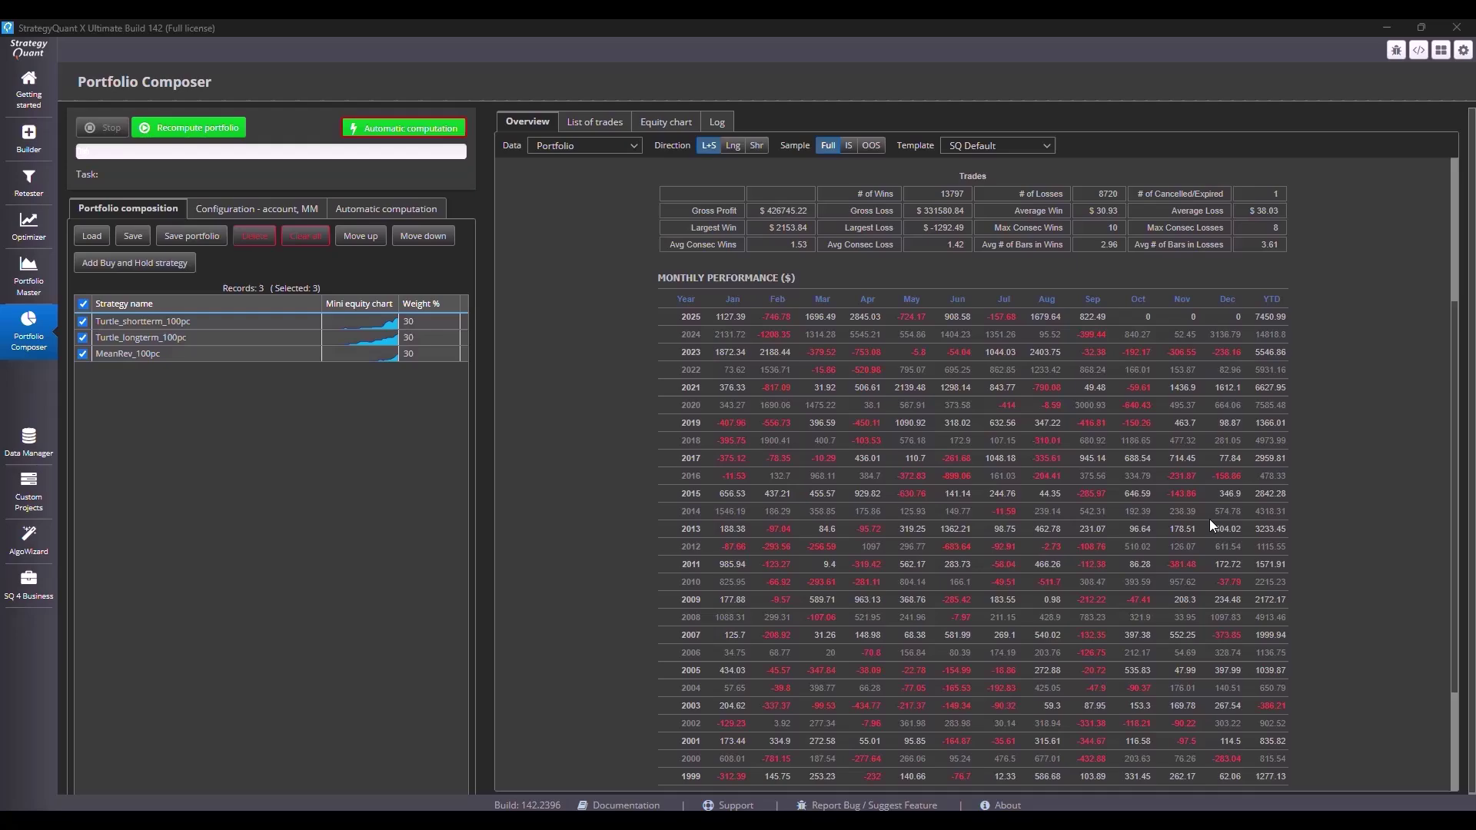
pyautogui.scroll(3, 1168, 527)
# Step: Review the portfolio's trade list, then its equity chart with each strategy's curve plotted separately
pyautogui.click(598, 121)
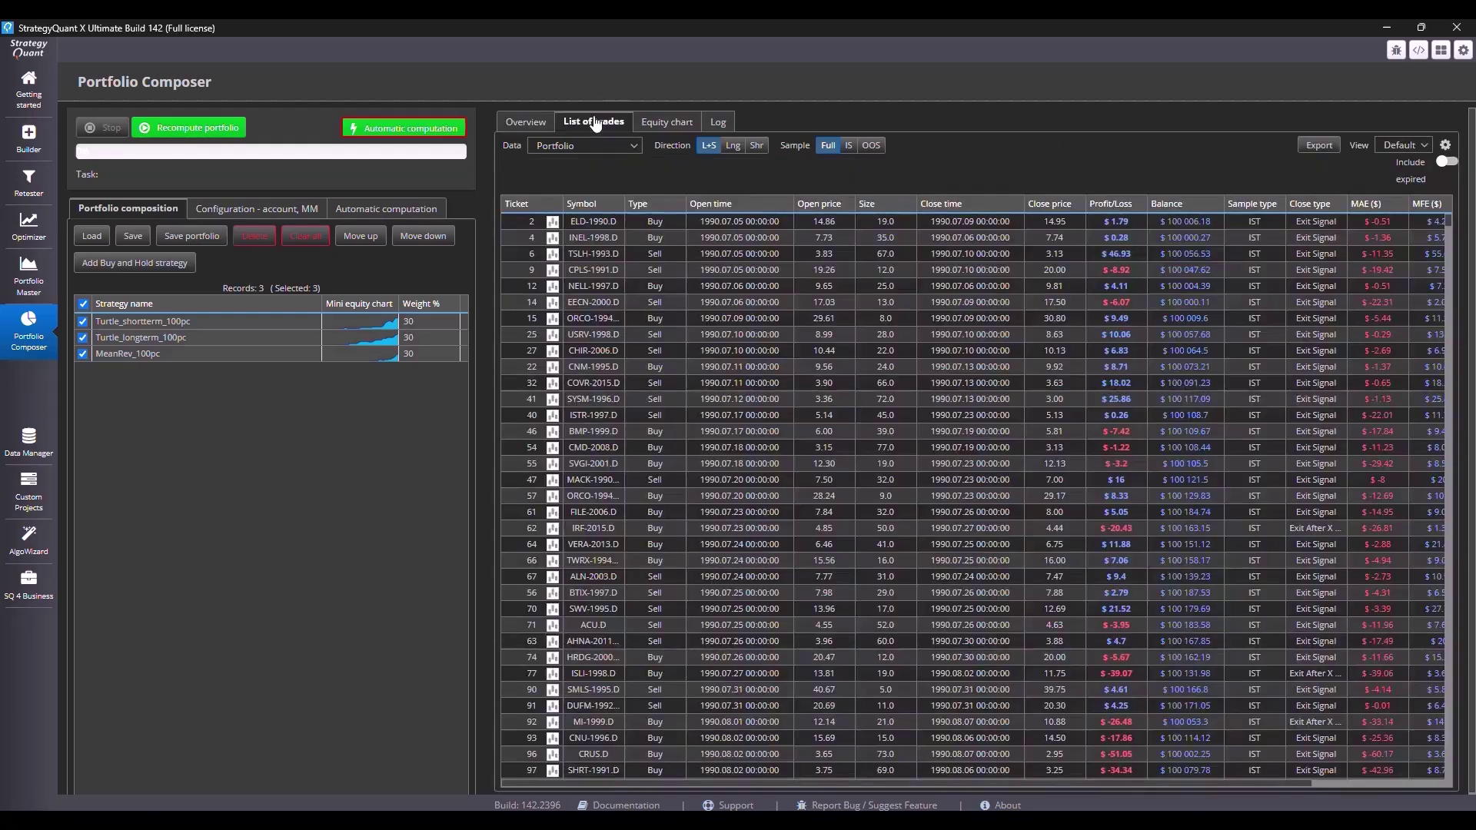
pyautogui.click(674, 122)
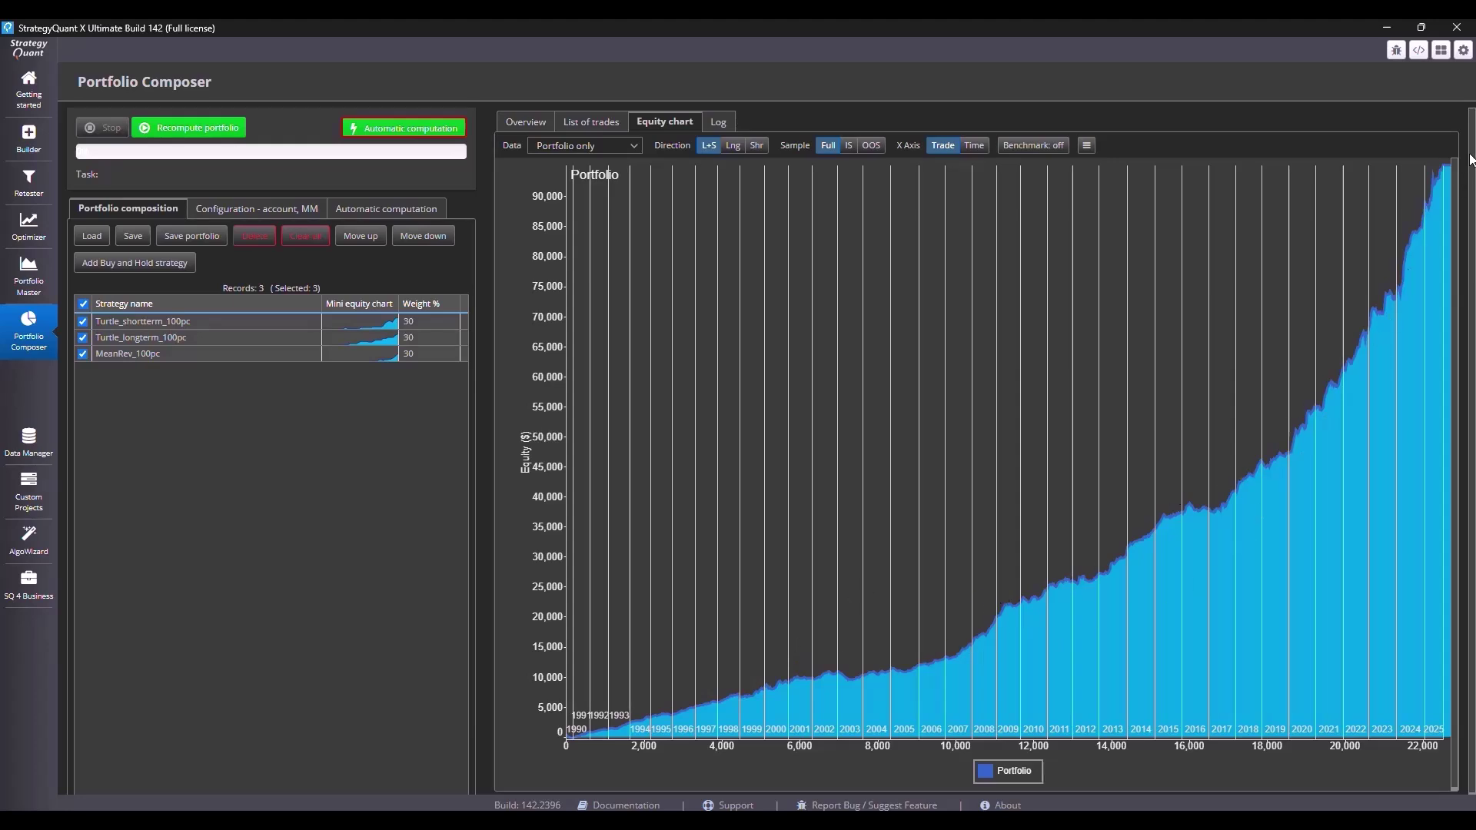
pyautogui.click(625, 148)
pyautogui.click(584, 174)
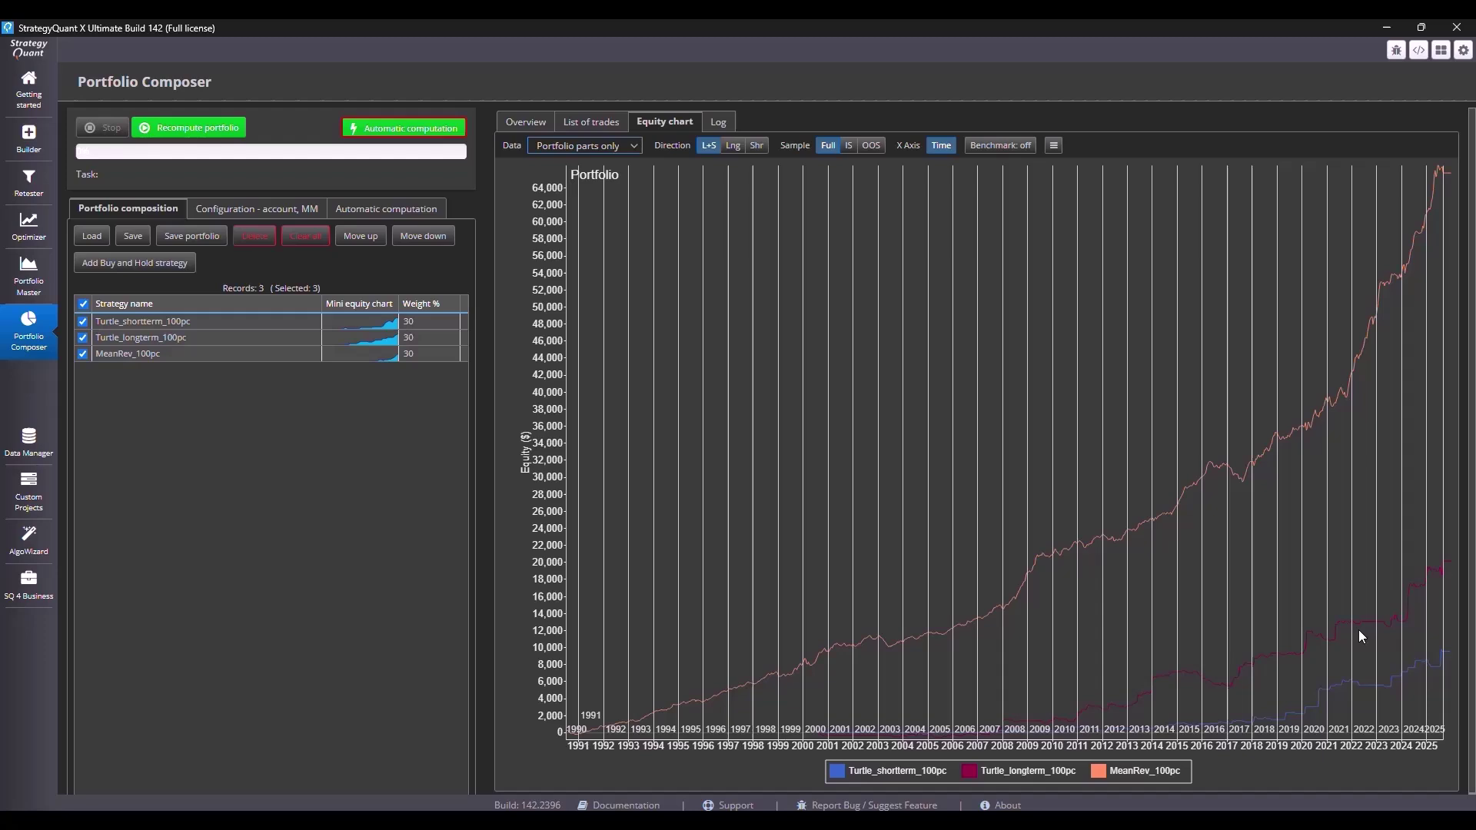
pyautogui.click(633, 148)
# Step: Plot the combined portfolio equity against the SPY benchmark, normalised by $ drawdown
pyautogui.click(601, 159)
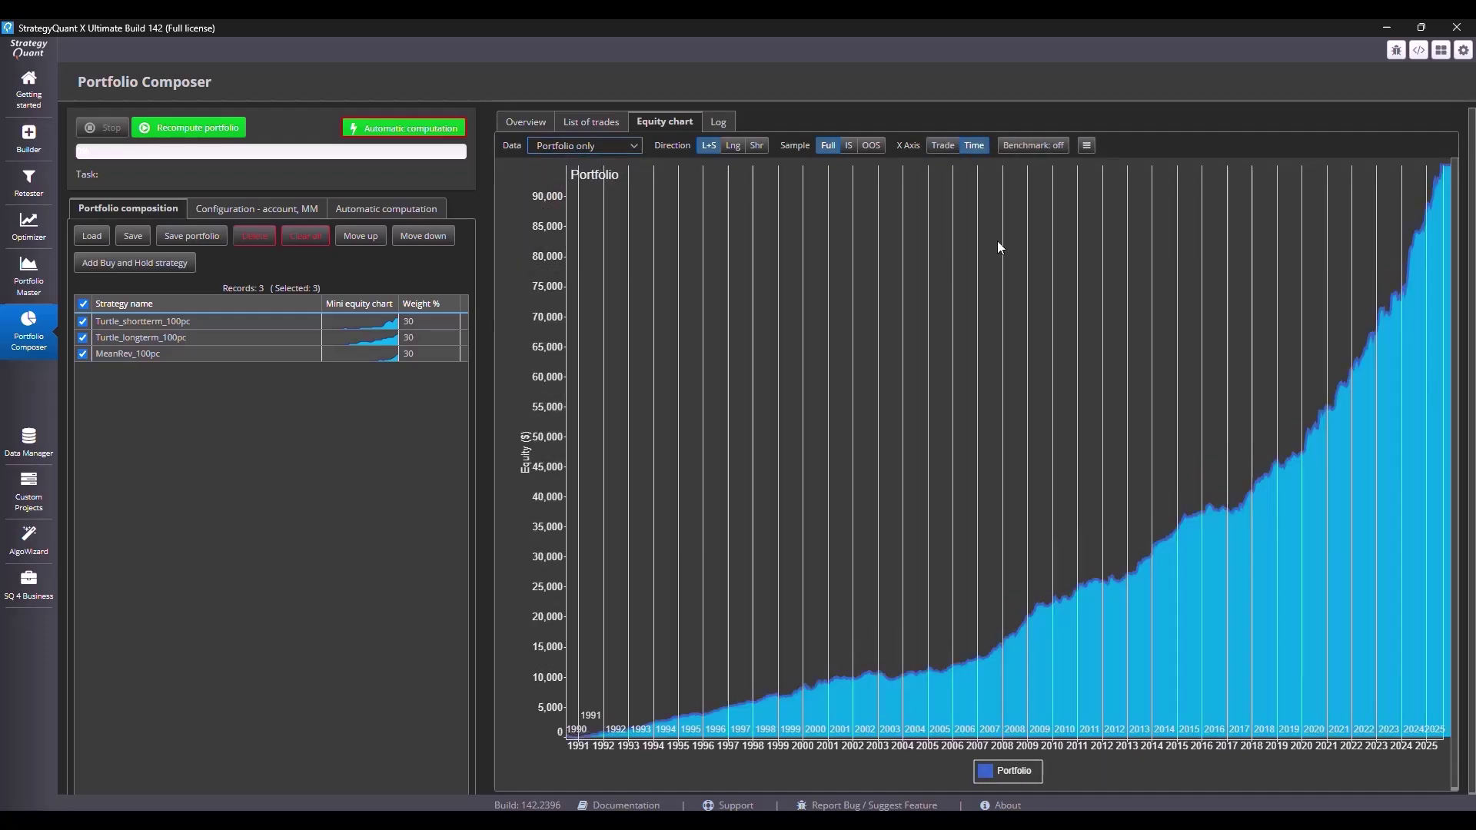
pyautogui.click(1056, 153)
pyautogui.click(1121, 170)
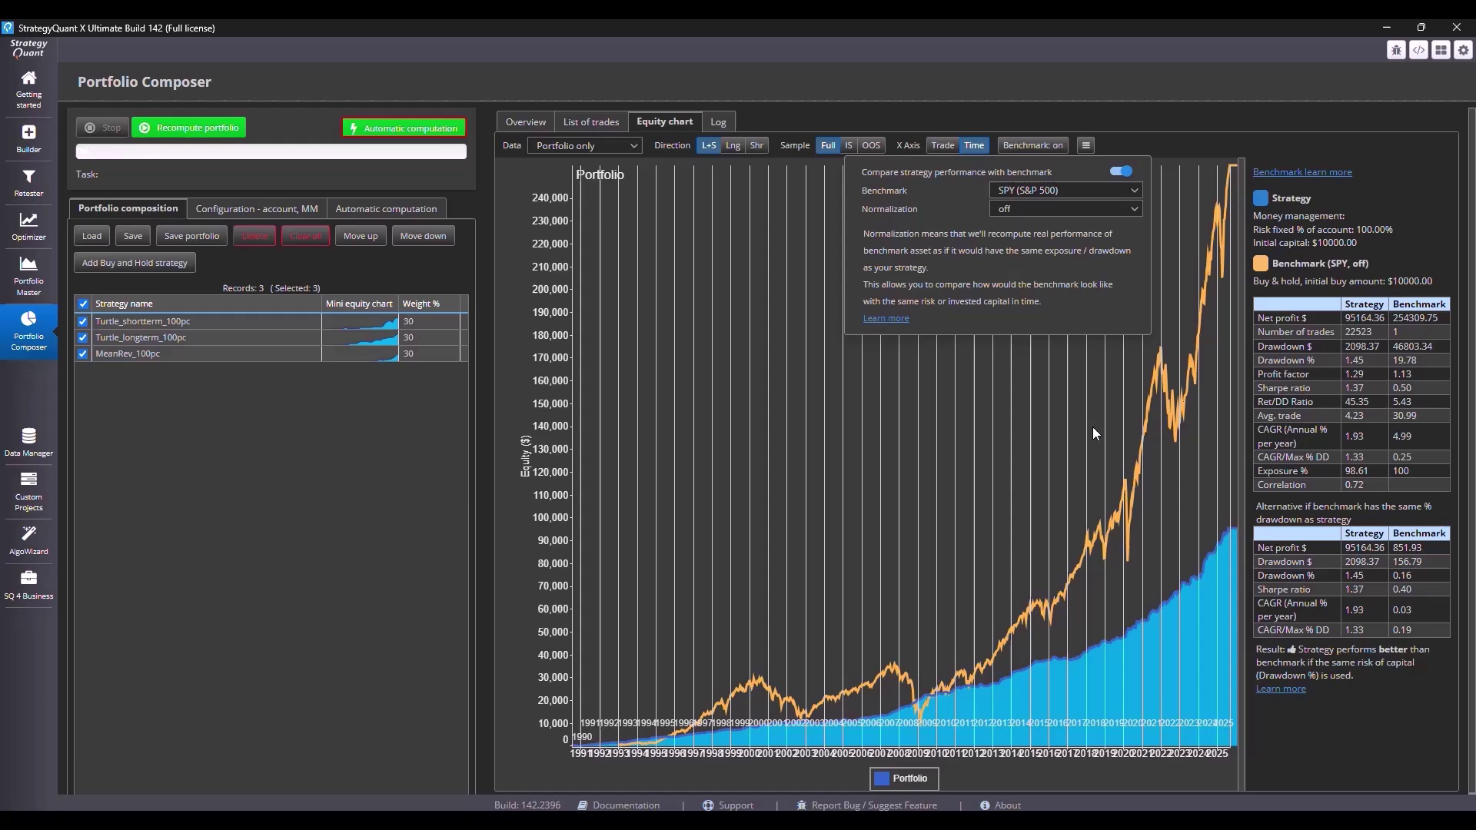
pyautogui.click(1118, 208)
pyautogui.click(1111, 238)
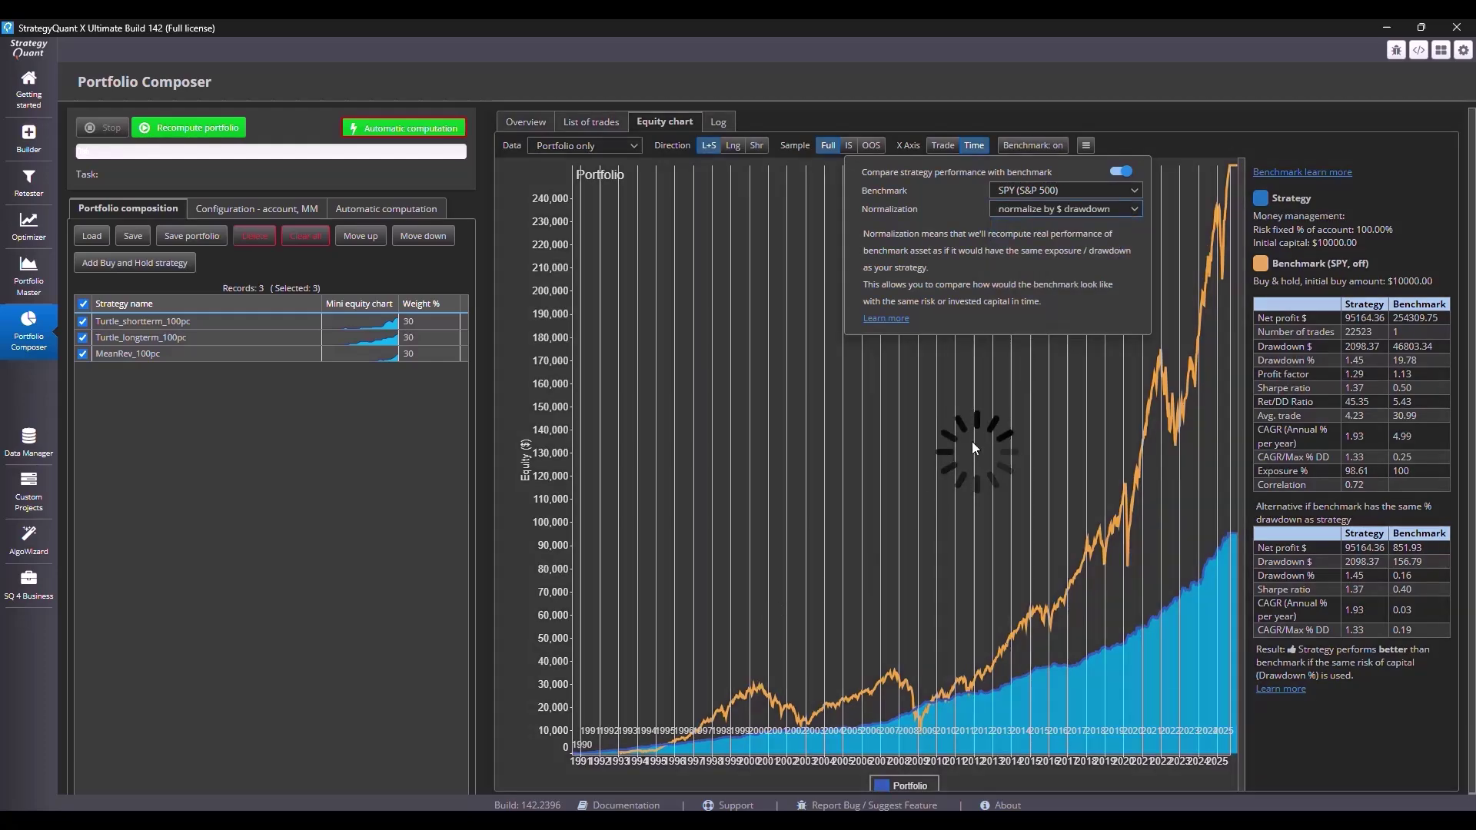
pyautogui.click(1161, 144)
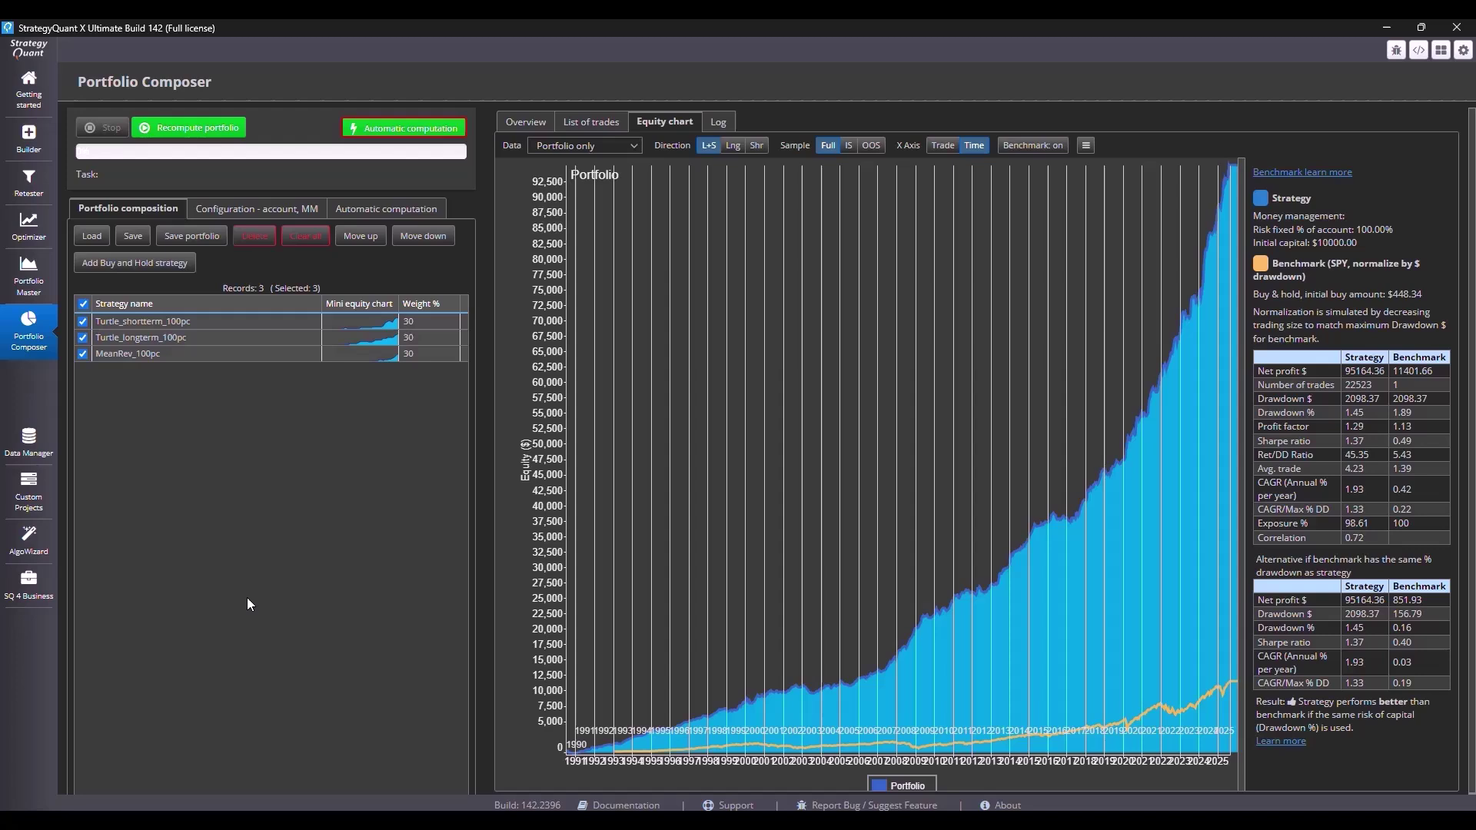
pyautogui.click(431, 321)
pyautogui.click(423, 322)
pyautogui.click(427, 348)
pyautogui.click(384, 209)
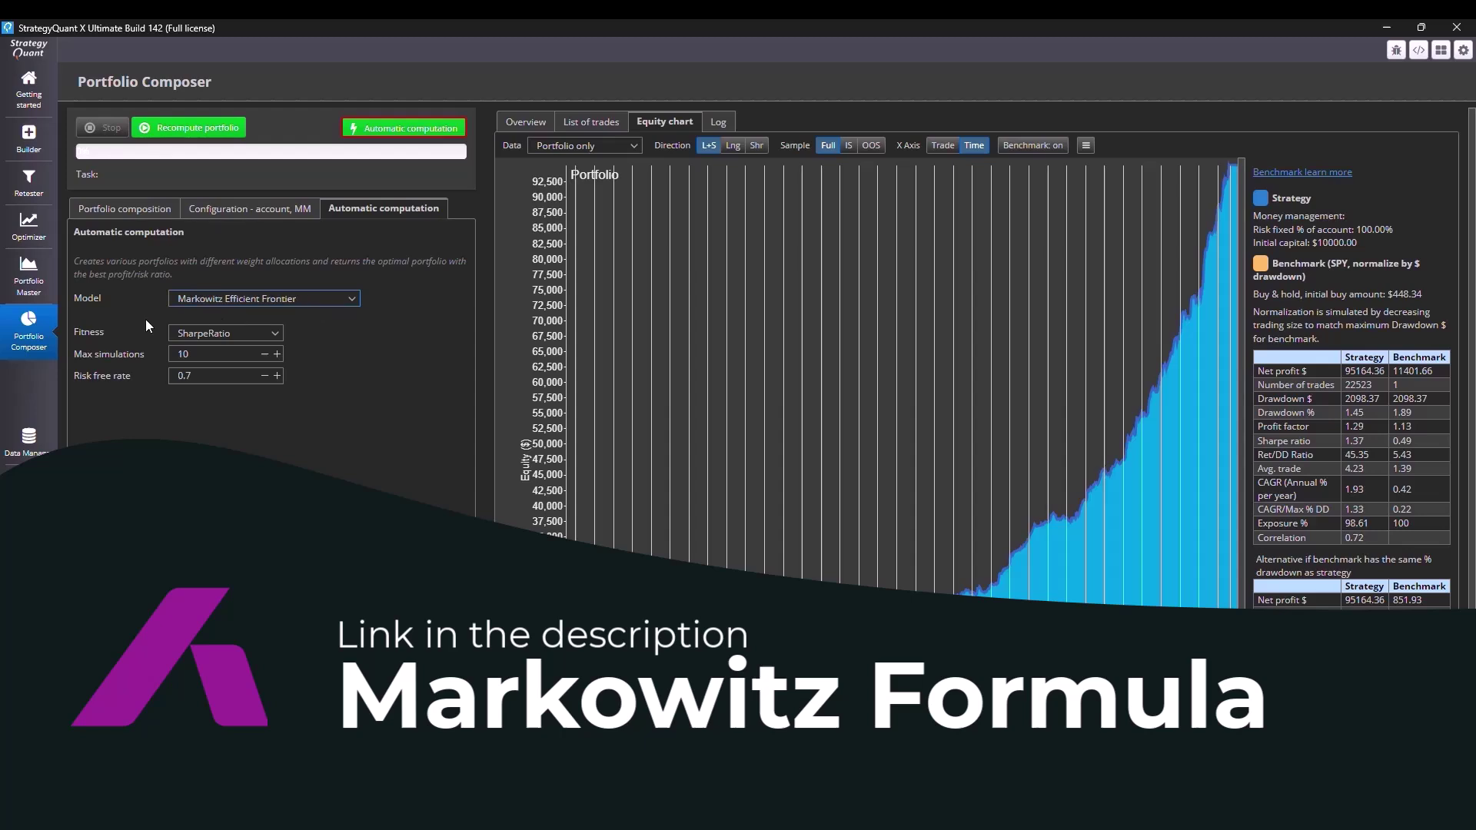
pyautogui.click(275, 336)
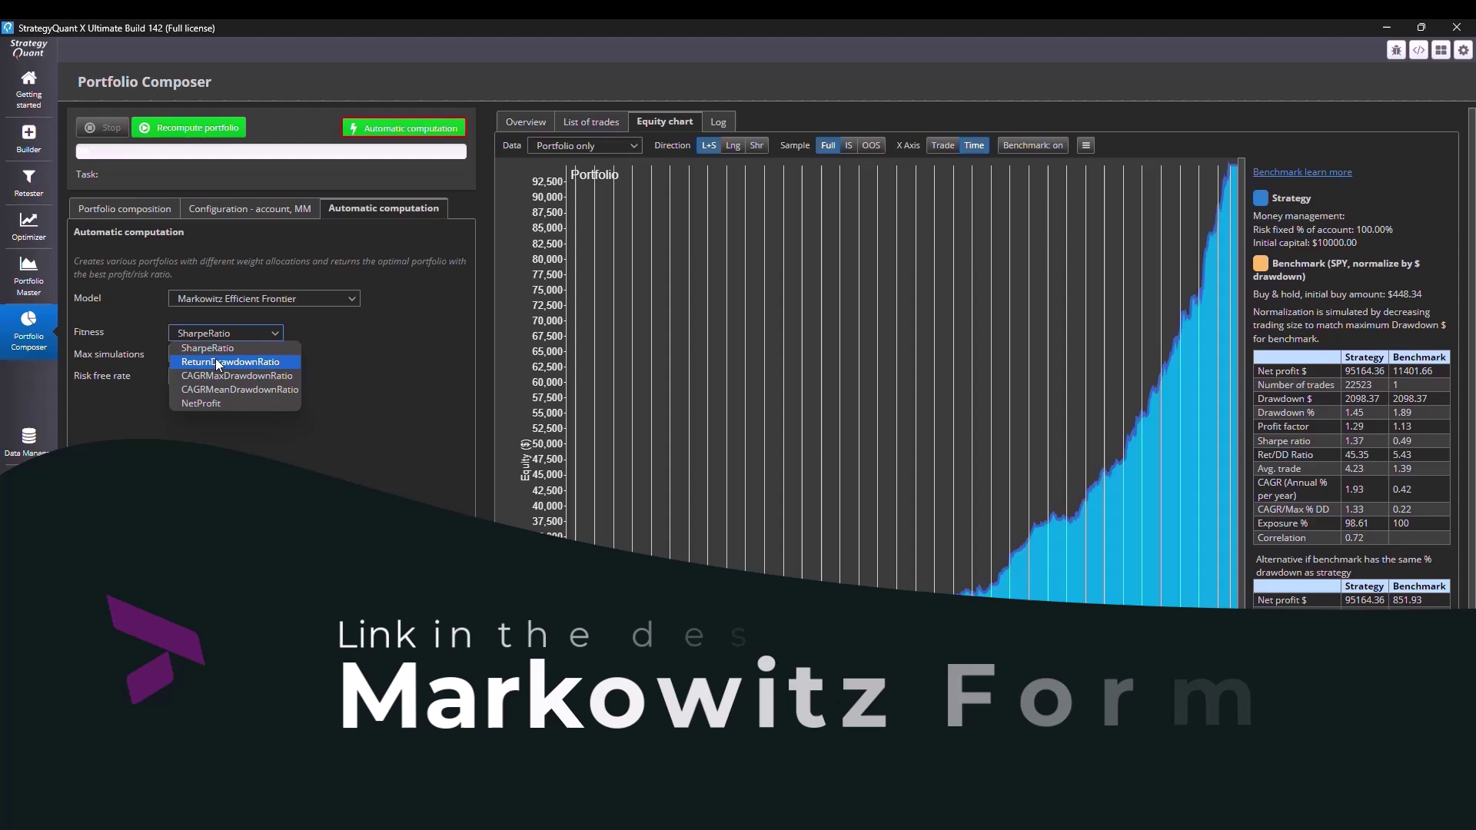
pyautogui.click(240, 415)
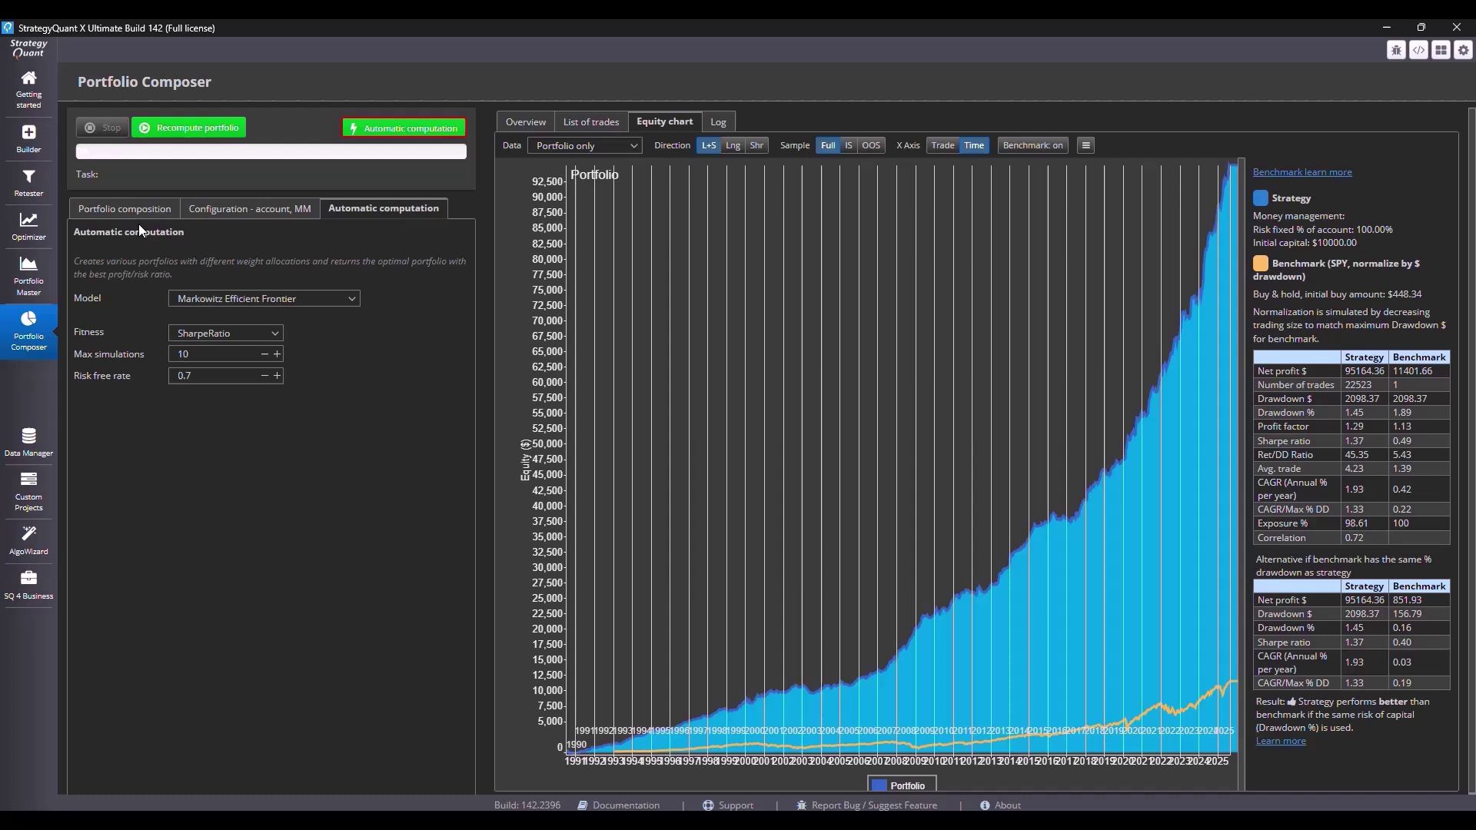
# Step: Reset the strategy weights to 100 and run the Markowitz optimisation for $372,072.12 total profit
pyautogui.click(125, 208)
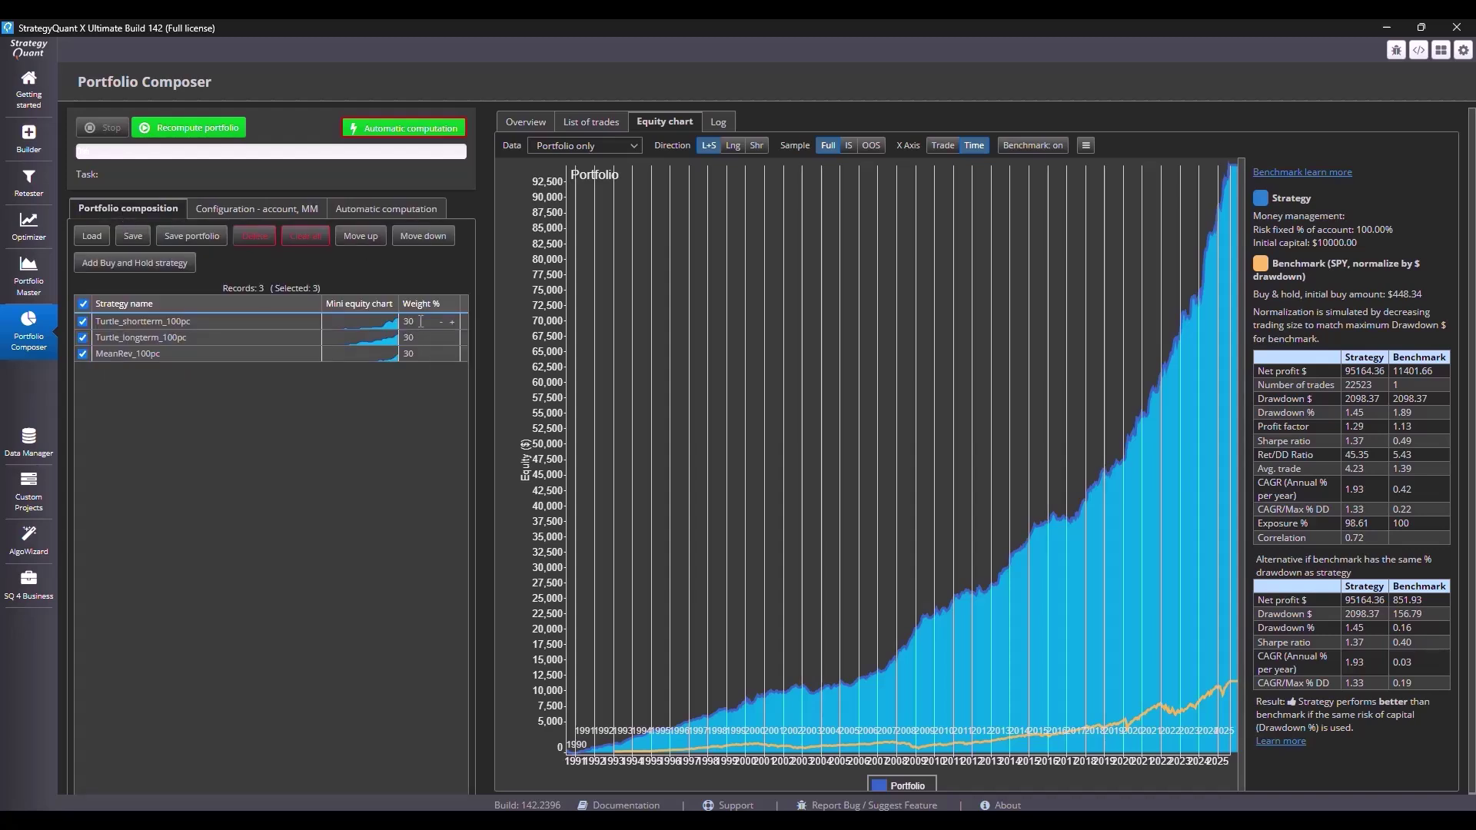
pyautogui.write('100')
pyautogui.press('Return')
pyautogui.write('100')
pyautogui.press('Return')
pyautogui.write('100')
pyautogui.click(385, 208)
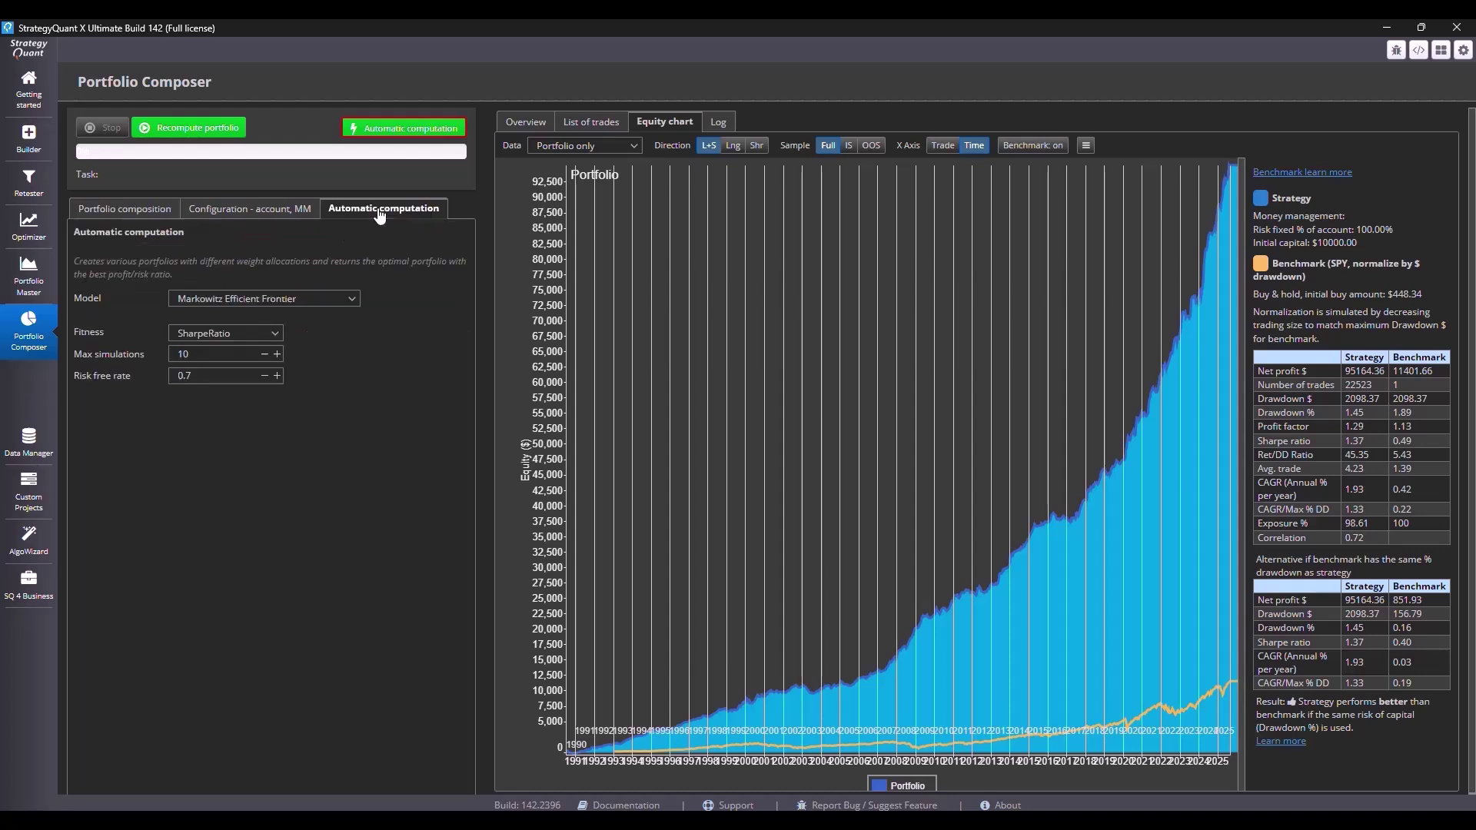
pyautogui.click(404, 130)
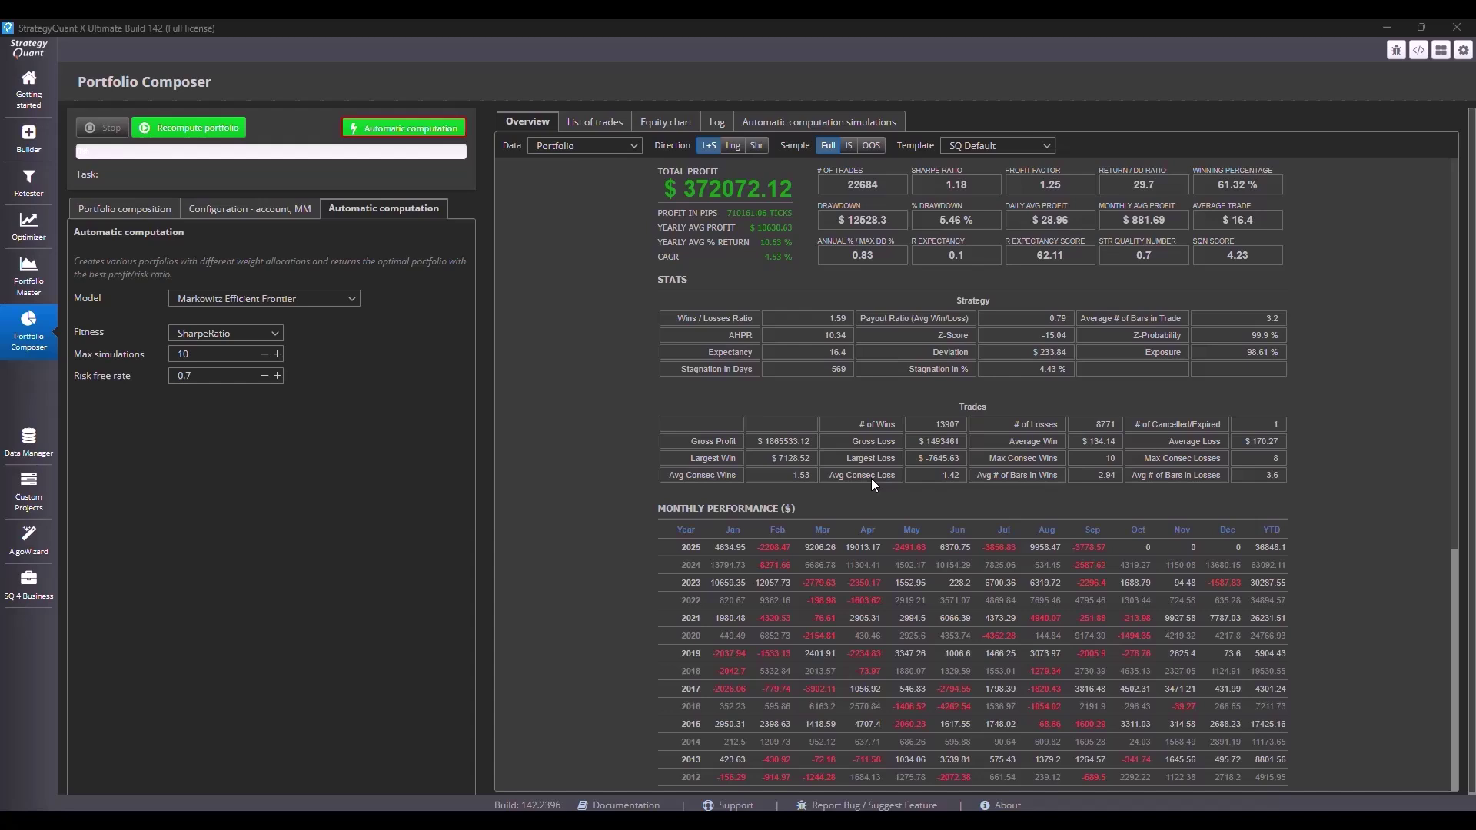
# Step: Chart the optimised portfolio's combined equity against the SPY benchmark normalised by $ drawdown
pyautogui.click(669, 123)
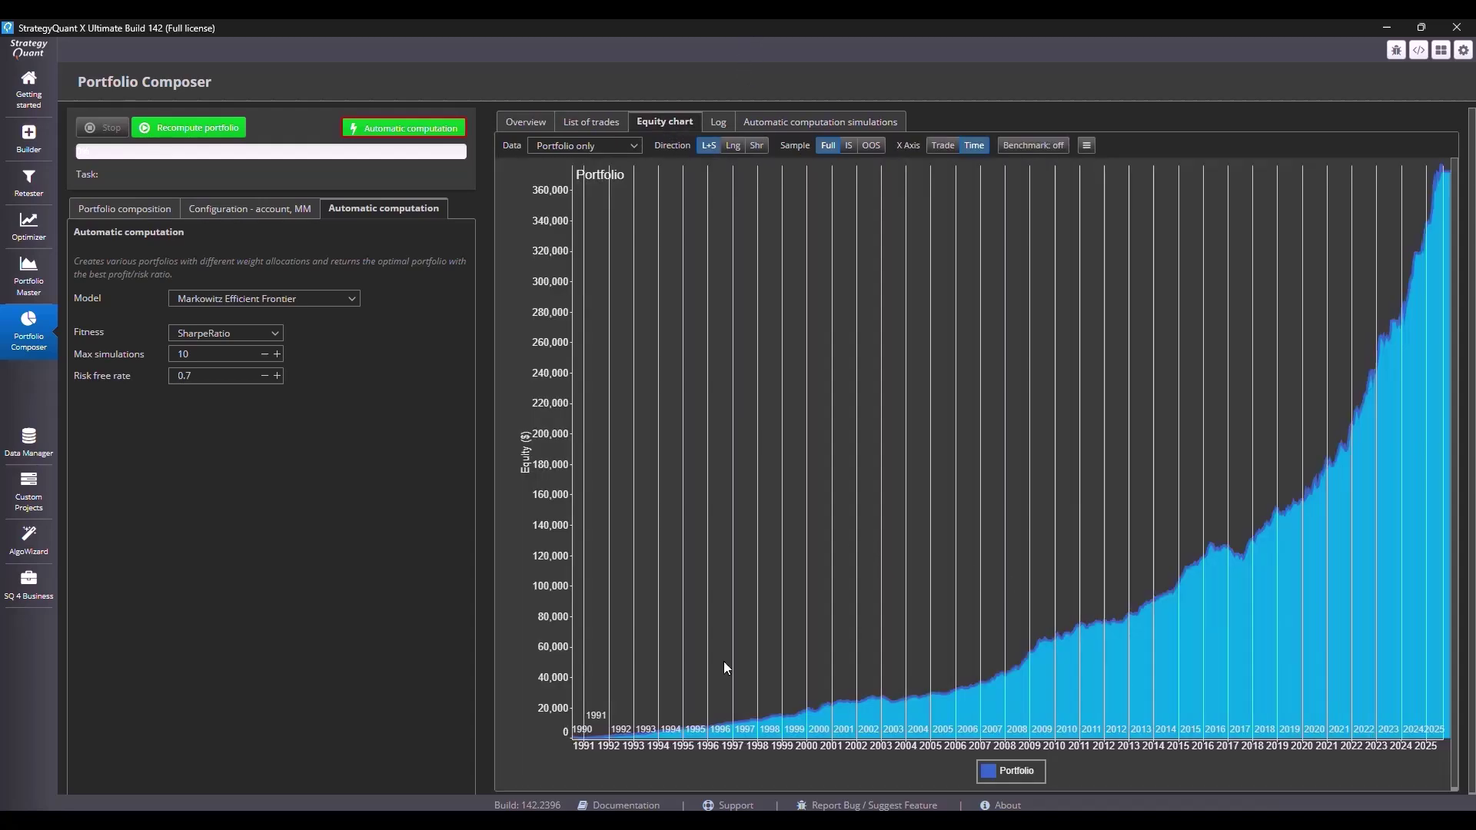
pyautogui.click(587, 146)
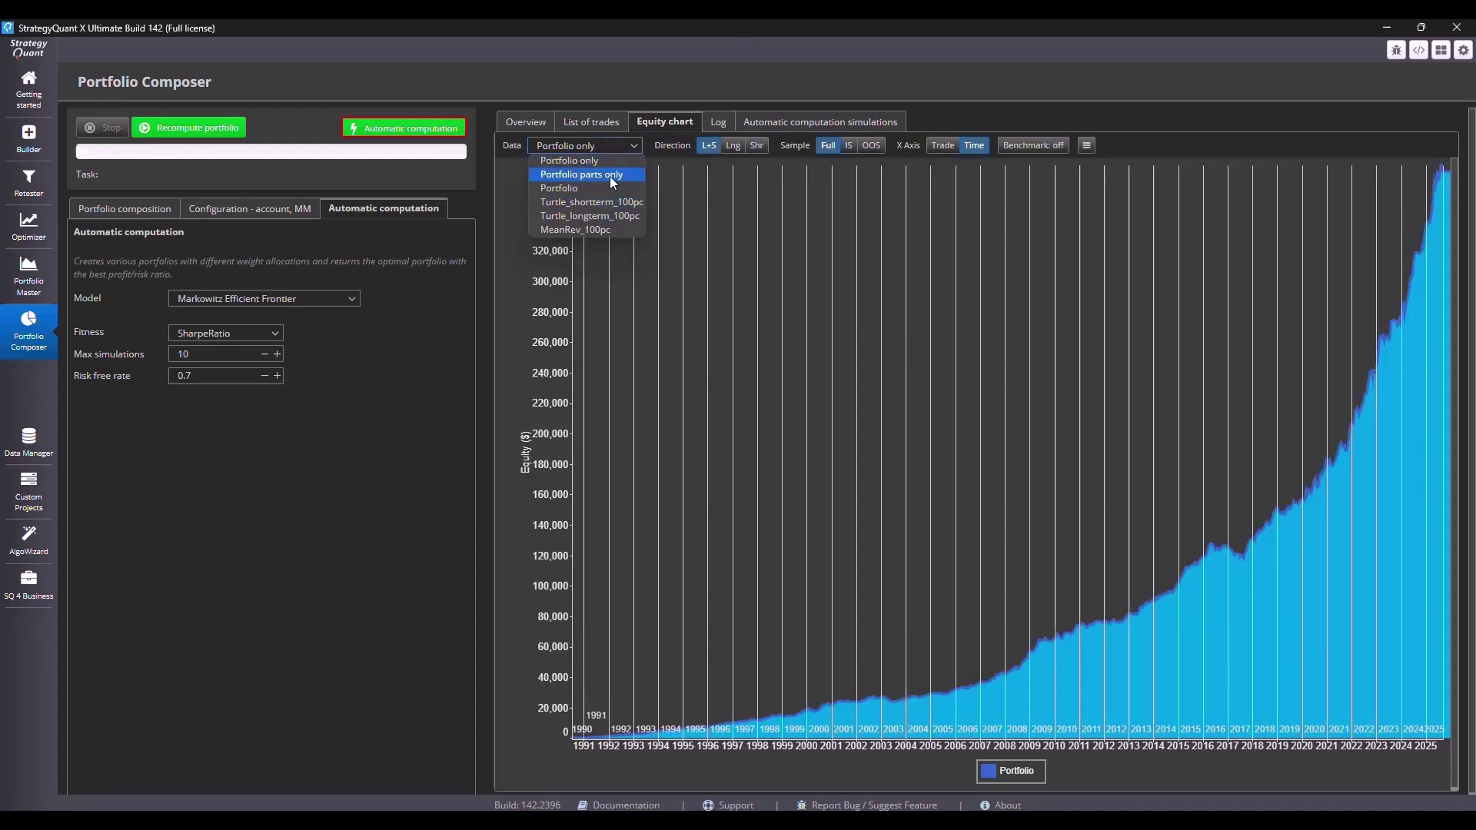
pyautogui.click(613, 175)
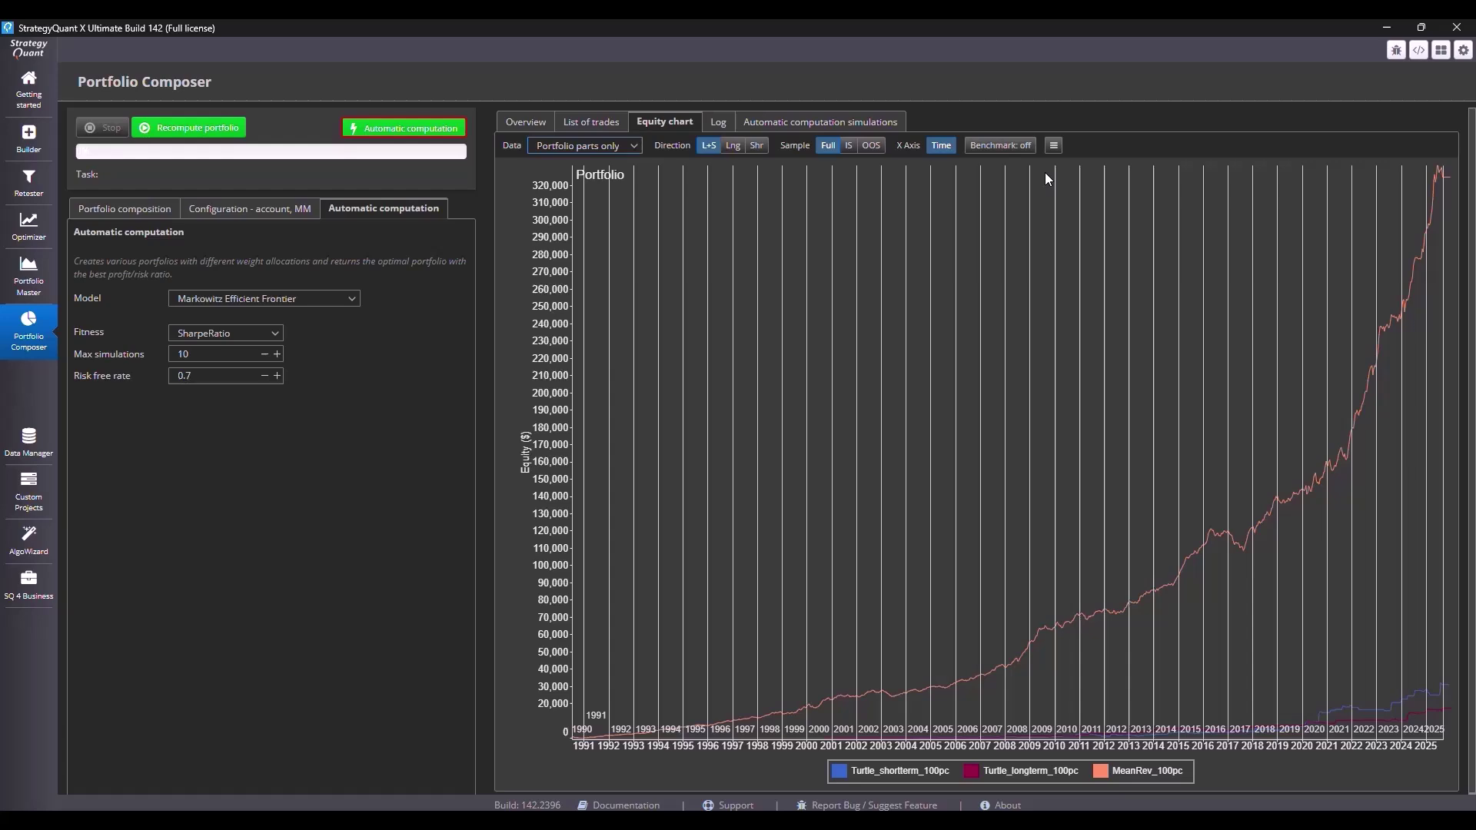
pyautogui.click(1000, 145)
pyautogui.click(1088, 170)
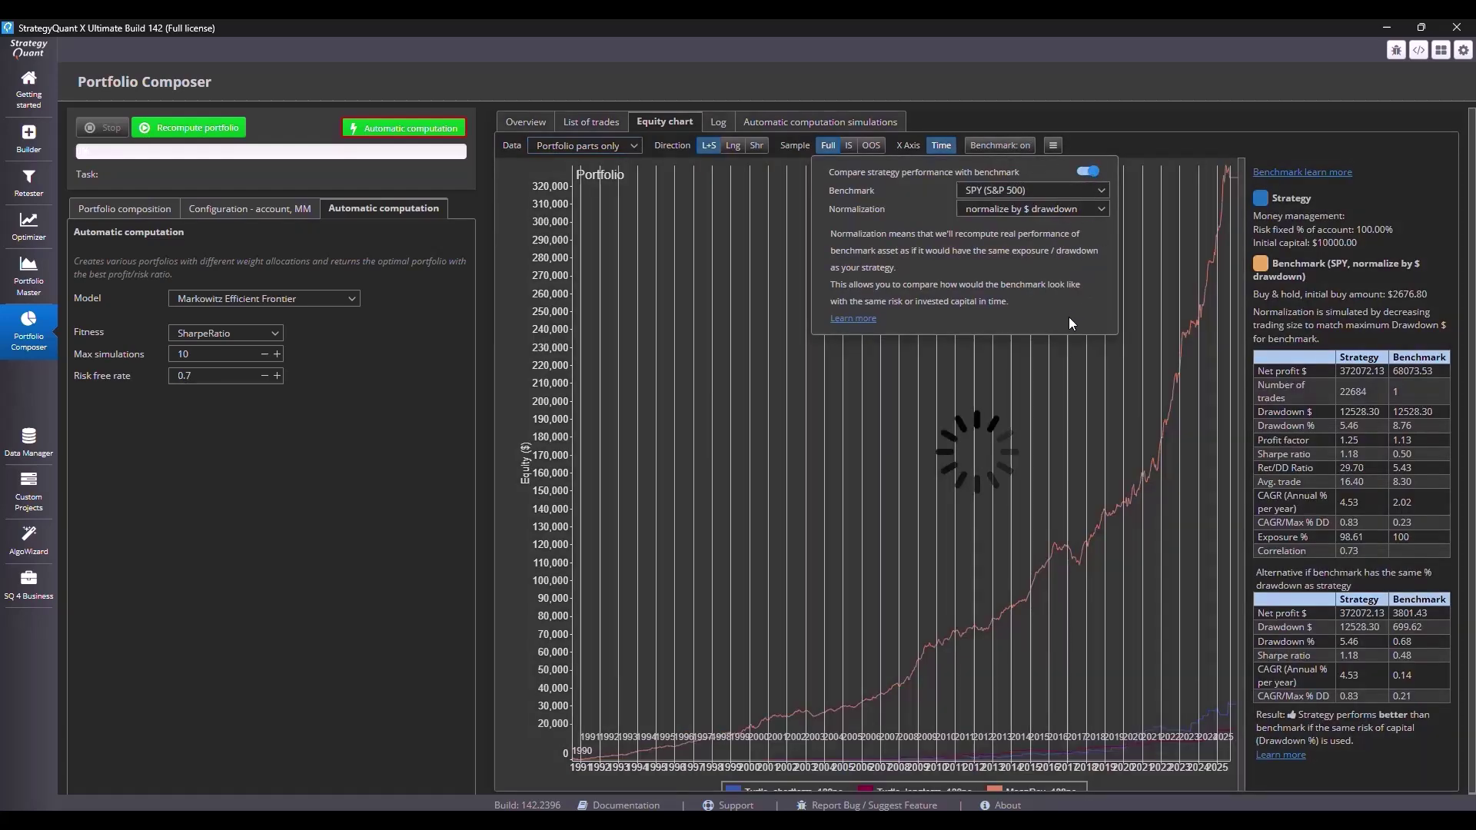
pyautogui.click(612, 146)
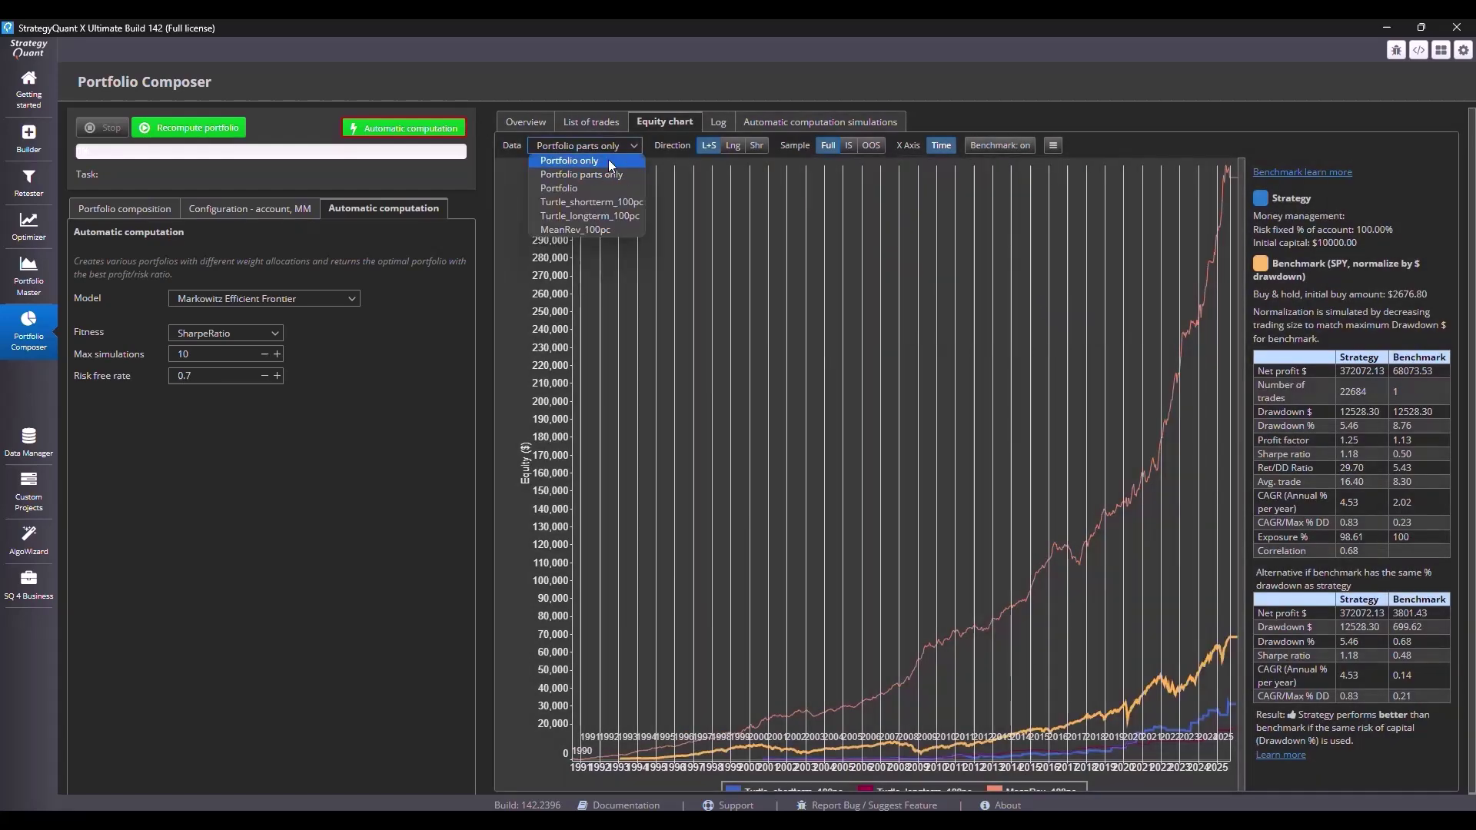
pyautogui.click(607, 159)
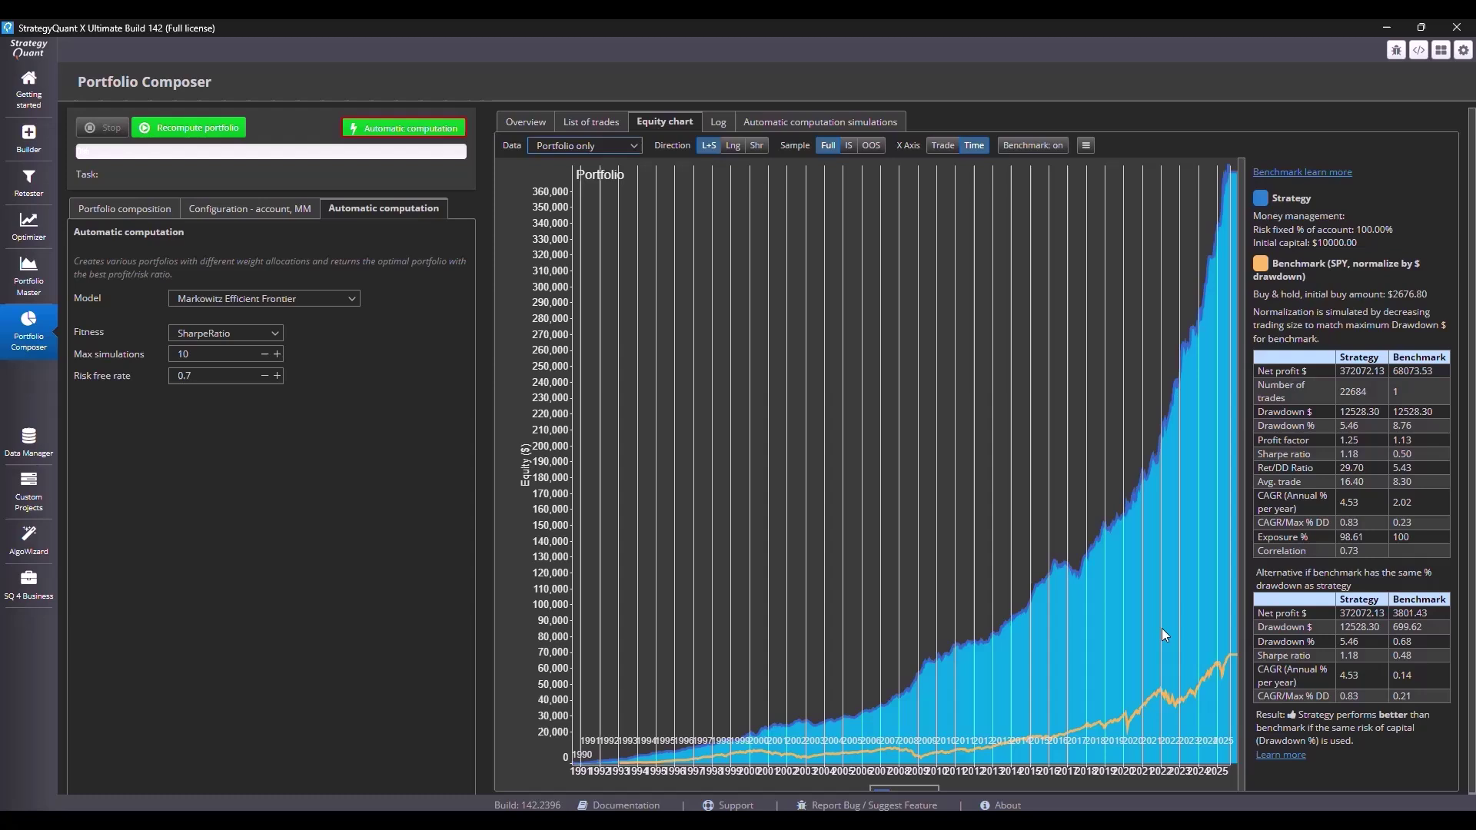
pyautogui.click(1018, 146)
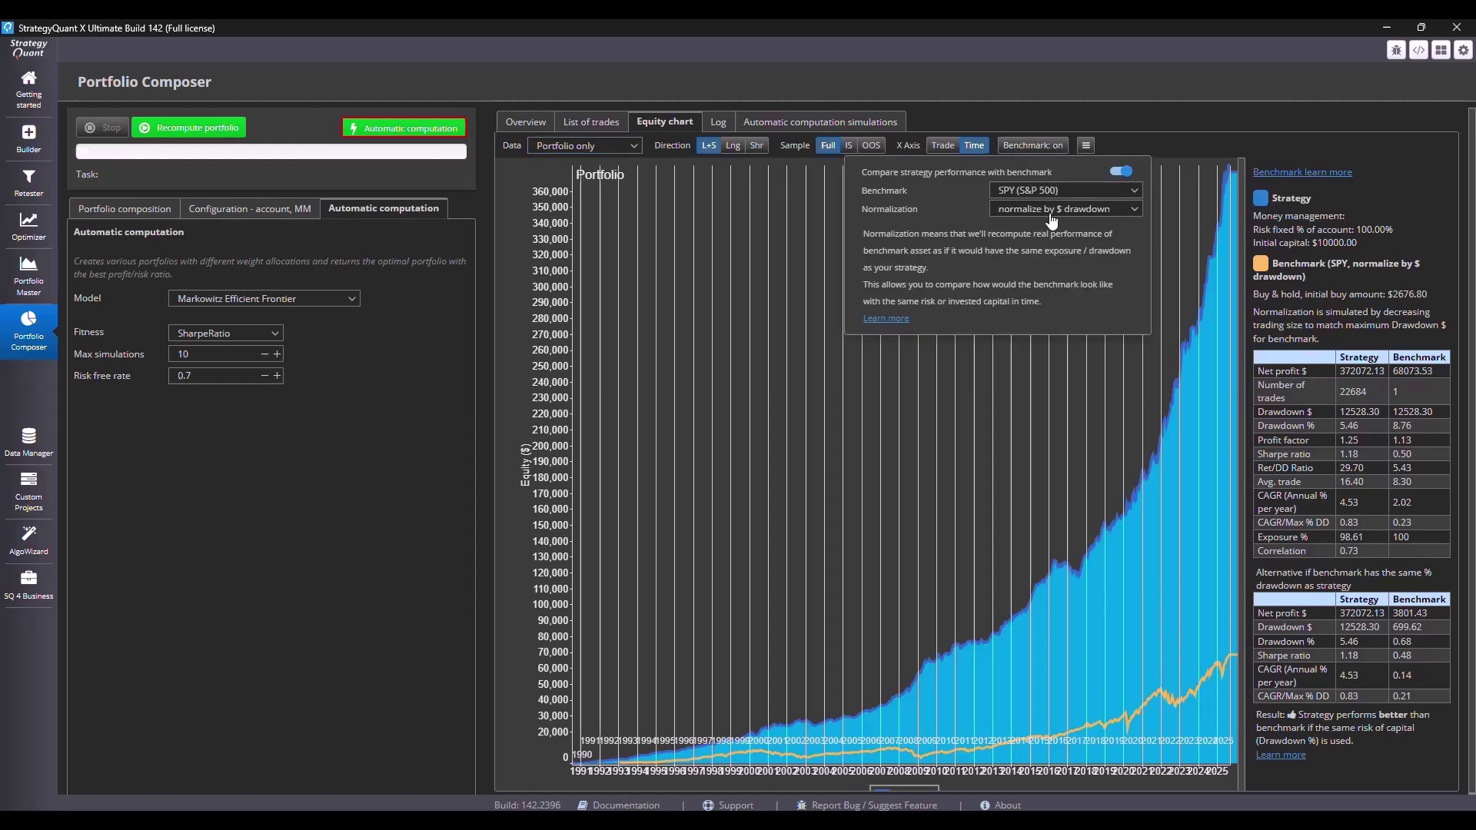
pyautogui.click(1109, 563)
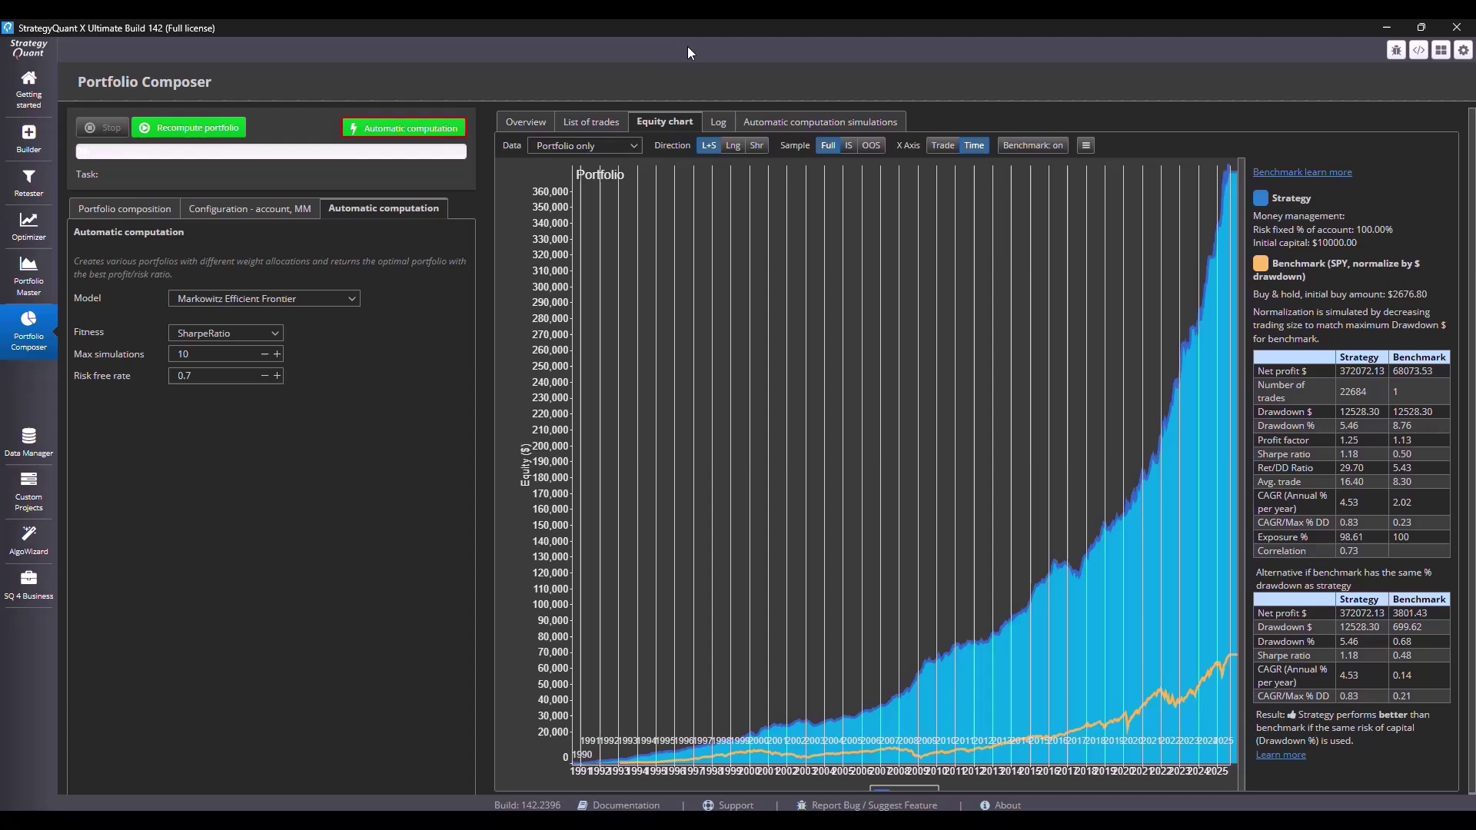
# Step: Show the strategy list with optimised weights 32% Turtle_shortterm, 9% Turtle_longterm, 59% MeanRev
pyautogui.click(125, 209)
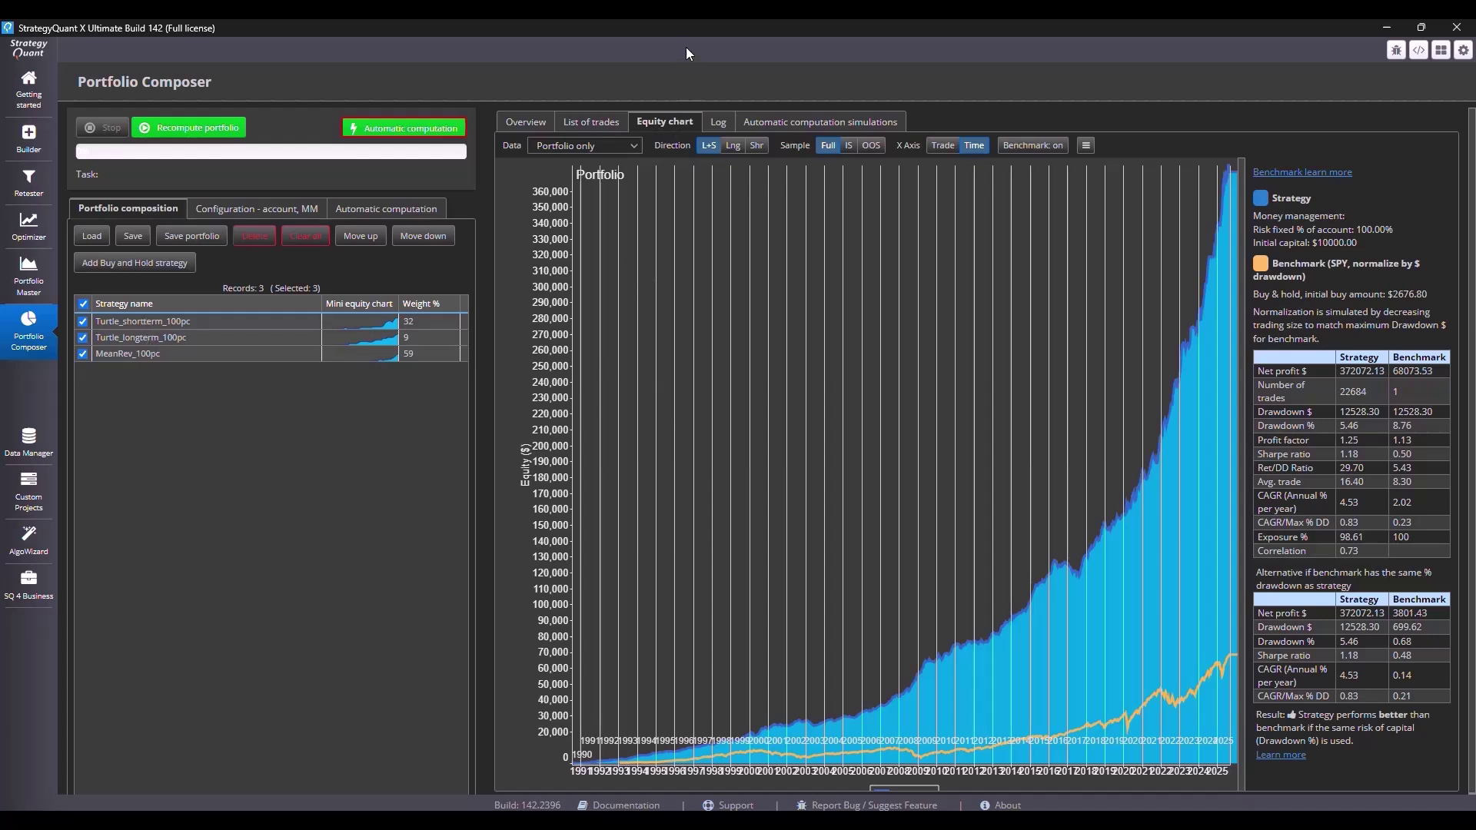
# Step: Load the MeanRev, Turtle_shortterm and Turtle_longterm strategy files into Portfolio Master
pyautogui.click(29, 275)
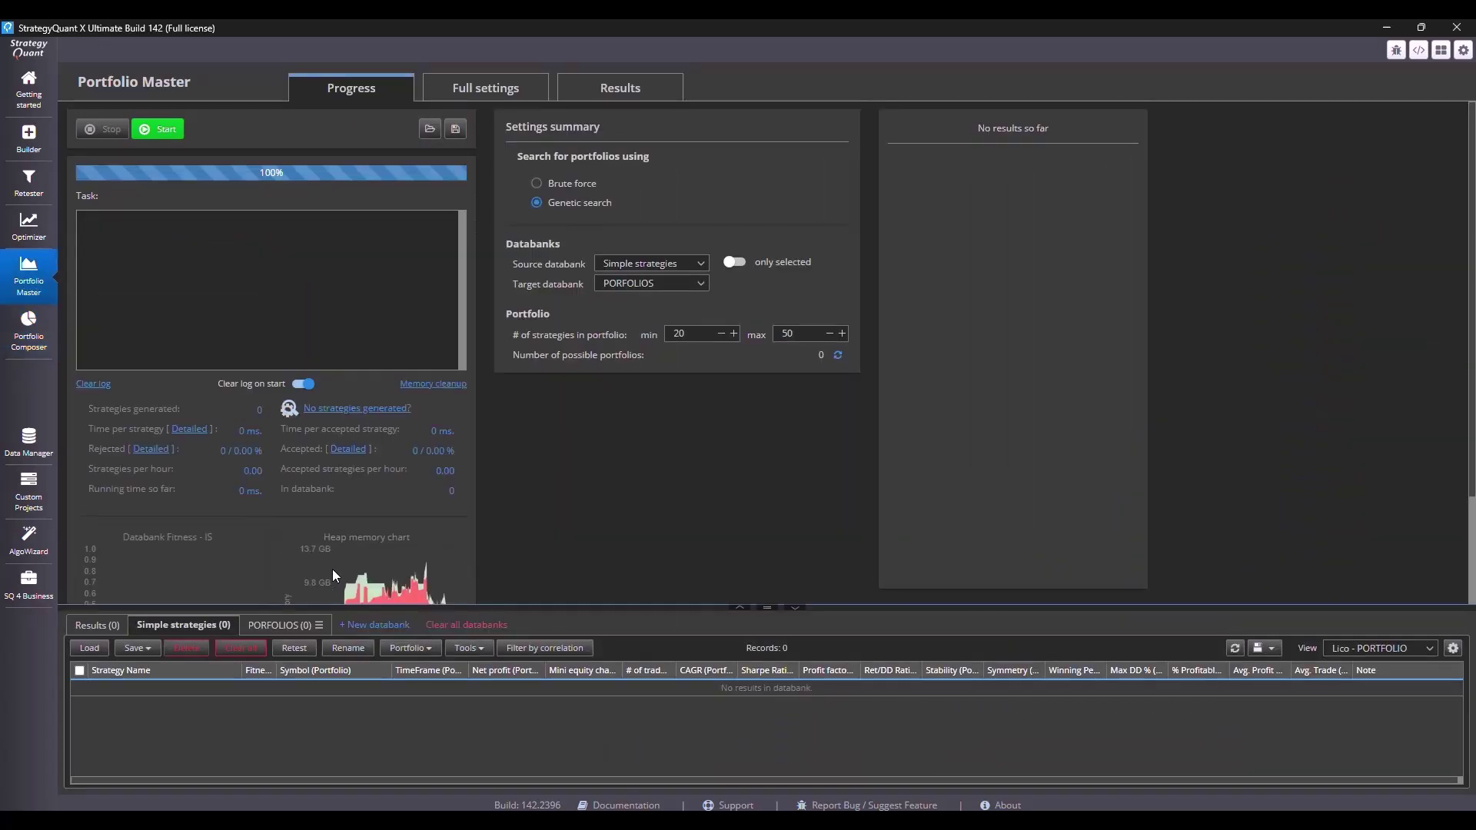
pyautogui.click(88, 649)
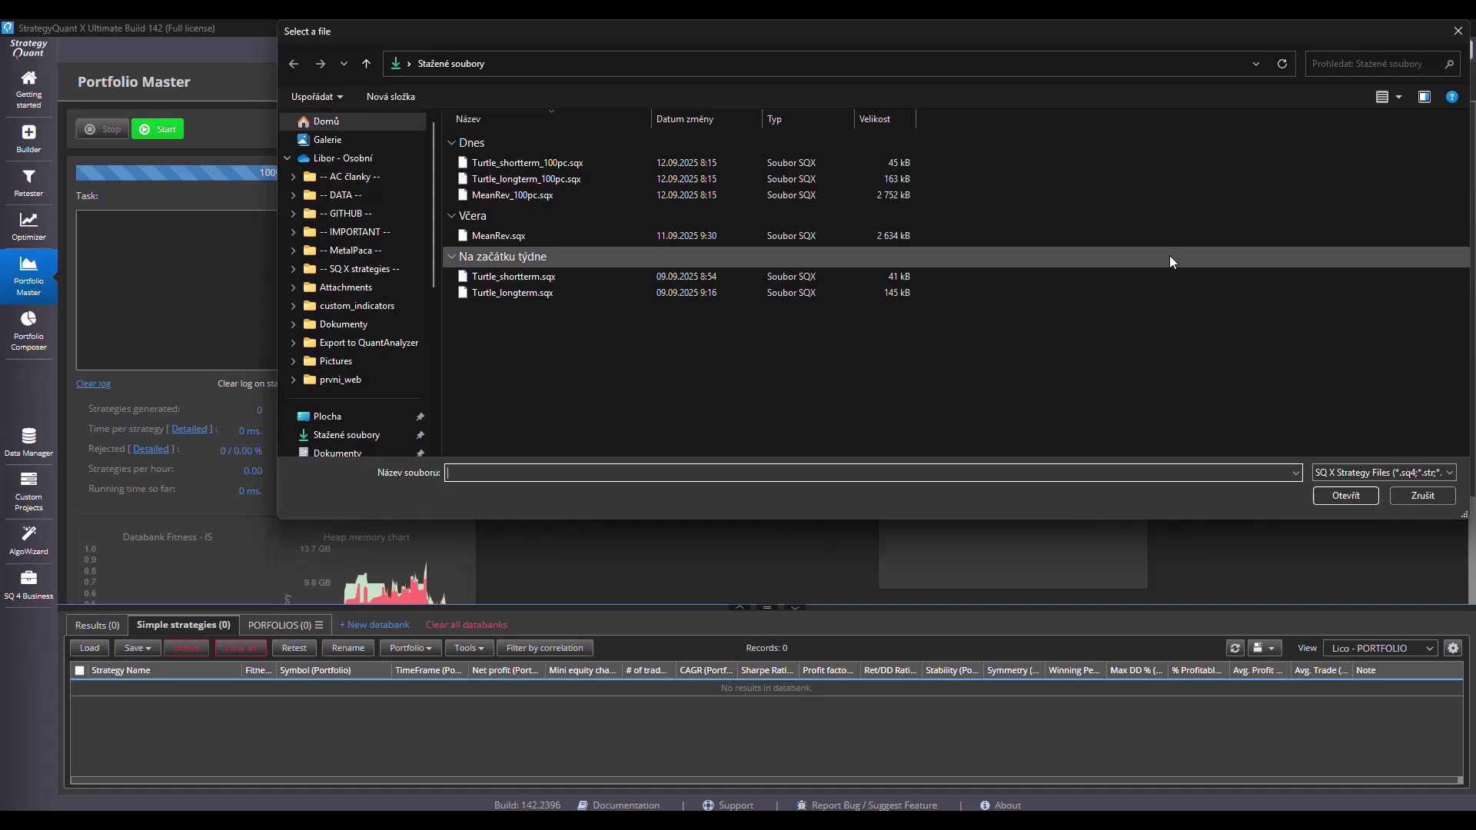
pyautogui.moveTo(955, 237); pyautogui.dragTo(615, 311)
pyautogui.click(1344, 495)
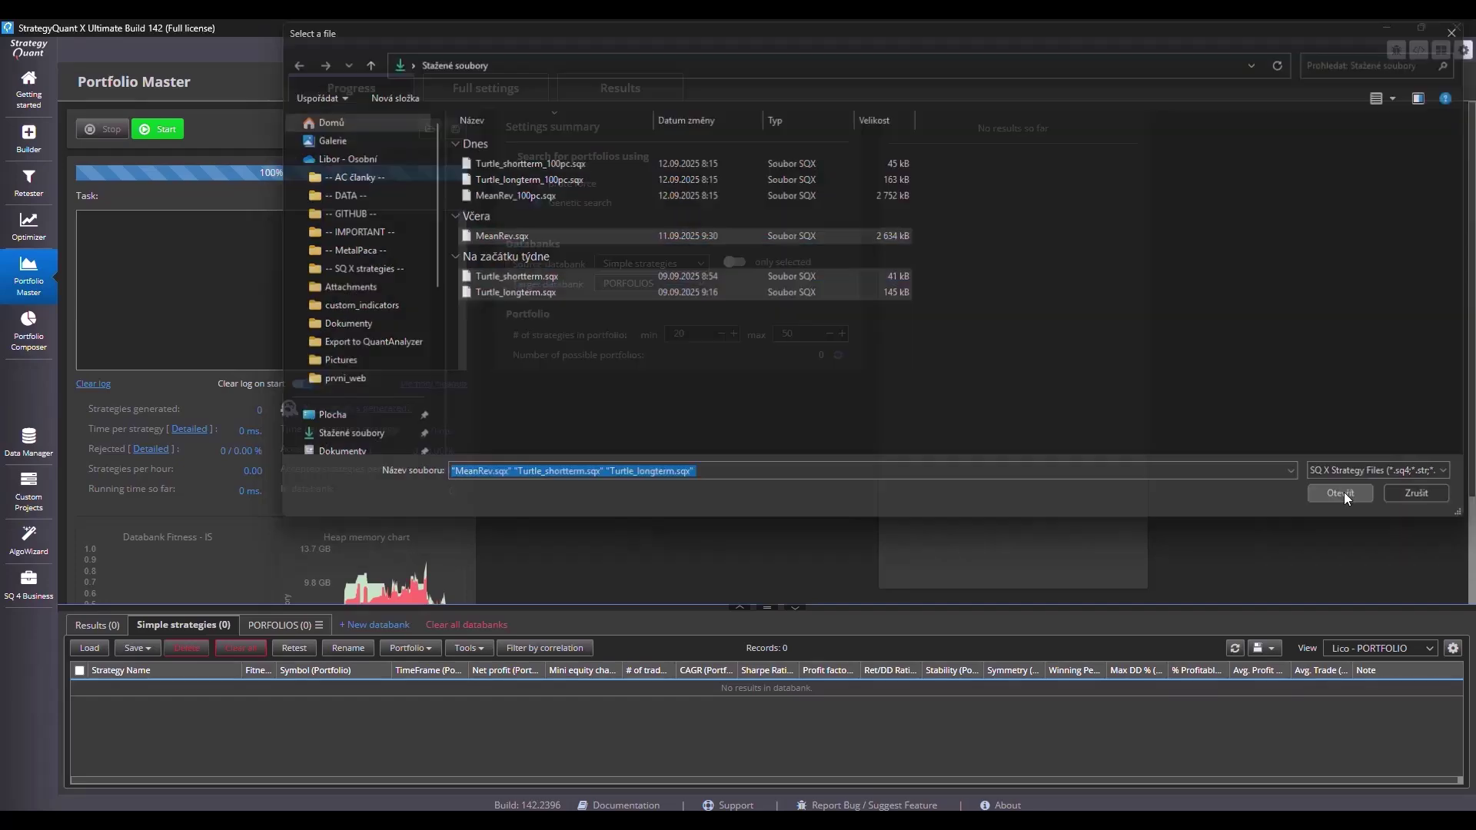
# Step: Merge all three strategies into a portfolio saved in the PORTFOLIOS databank
pyautogui.click(79, 670)
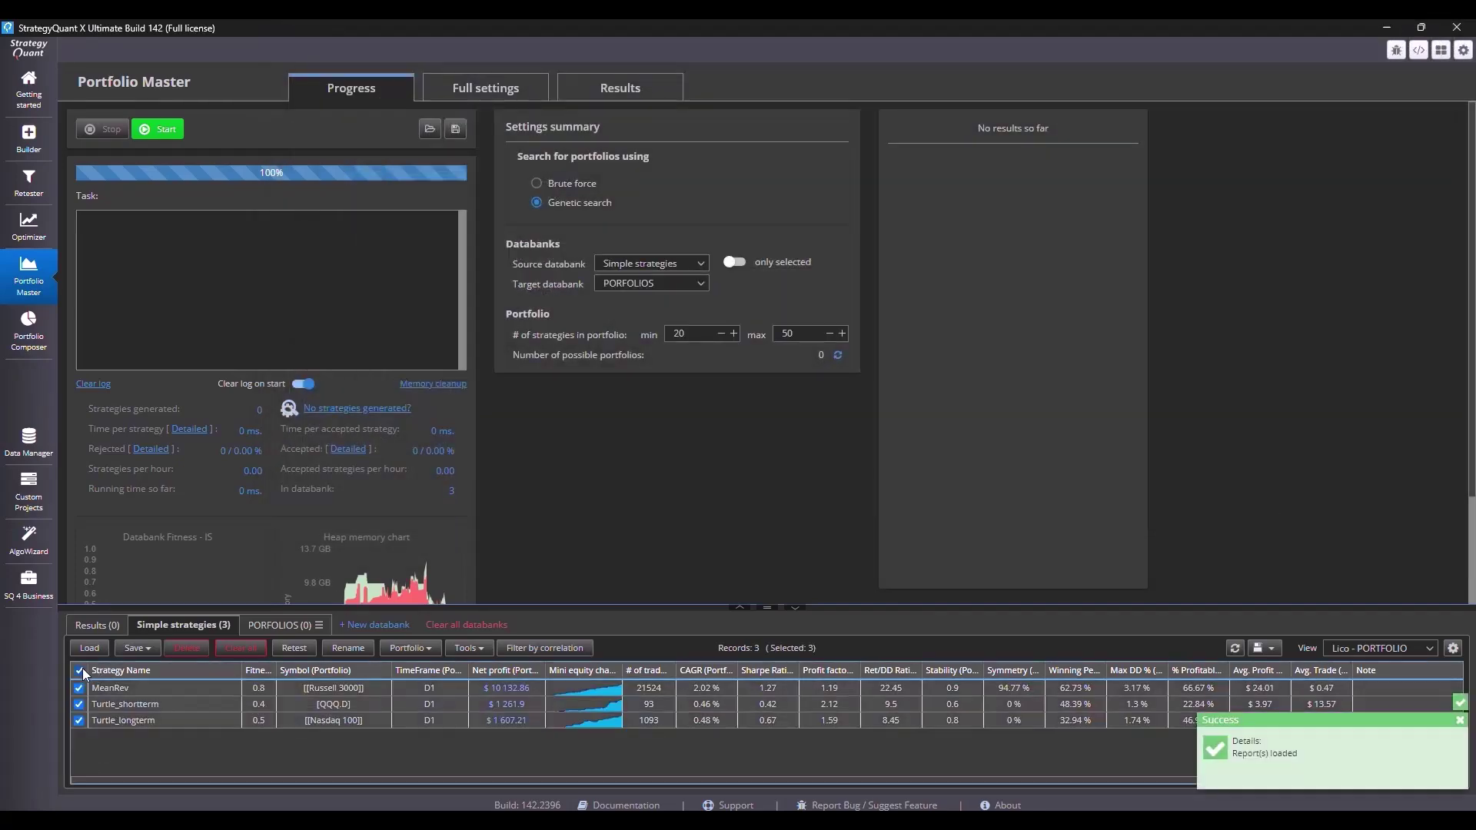
pyautogui.click(411, 648)
pyautogui.click(453, 669)
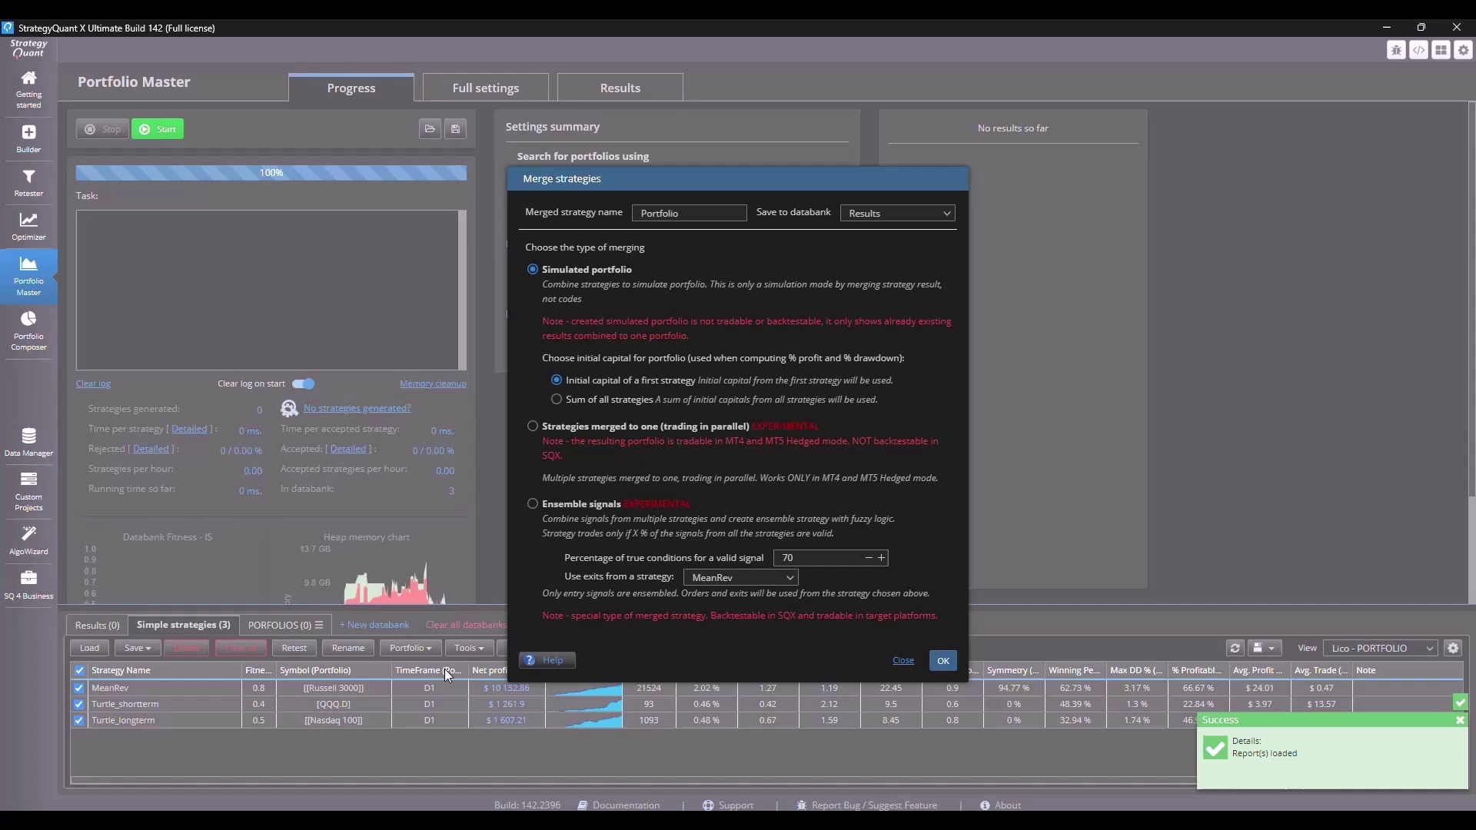
pyautogui.click(867, 216)
pyautogui.click(864, 257)
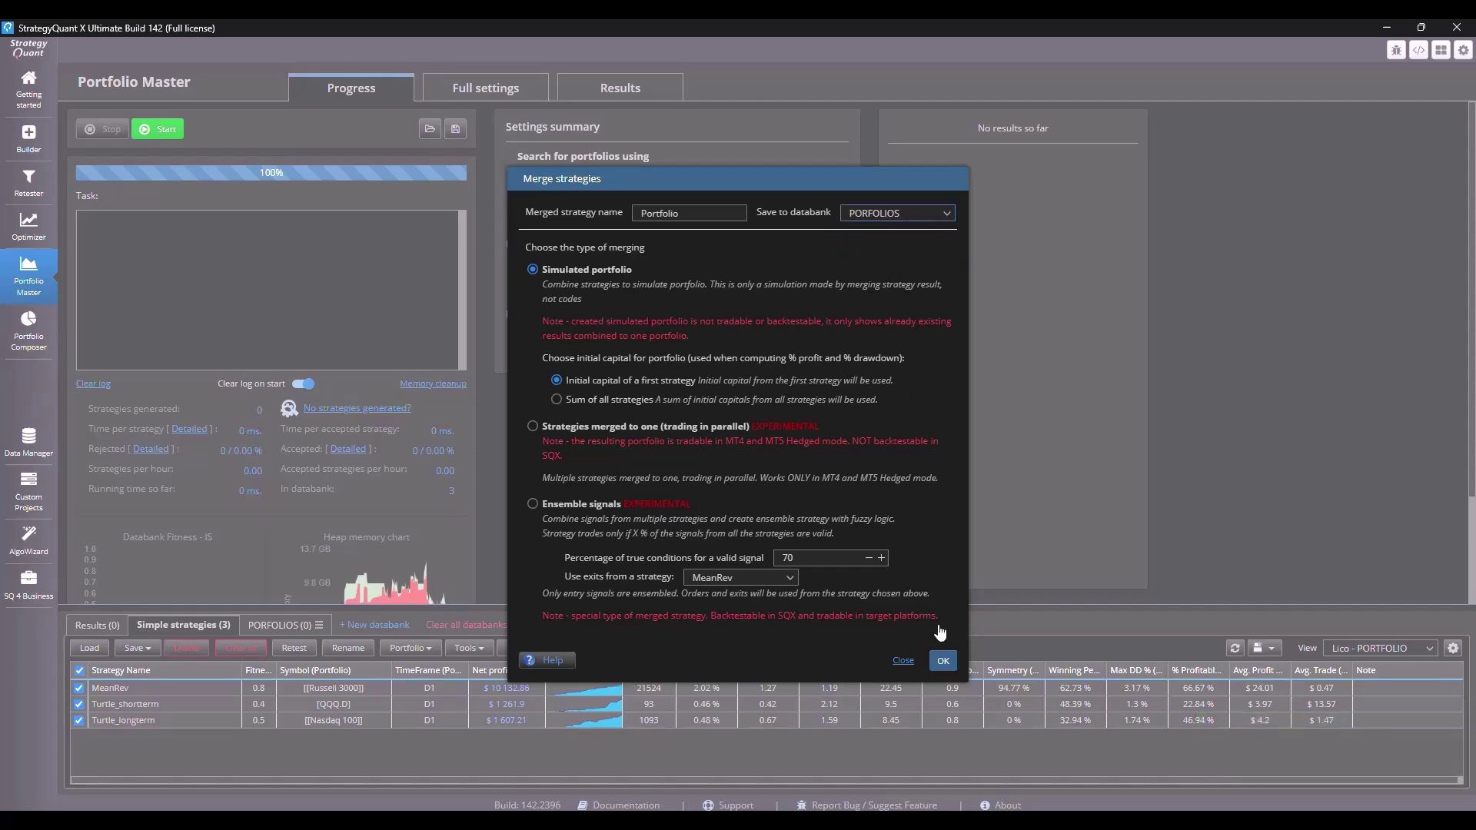
pyautogui.click(942, 660)
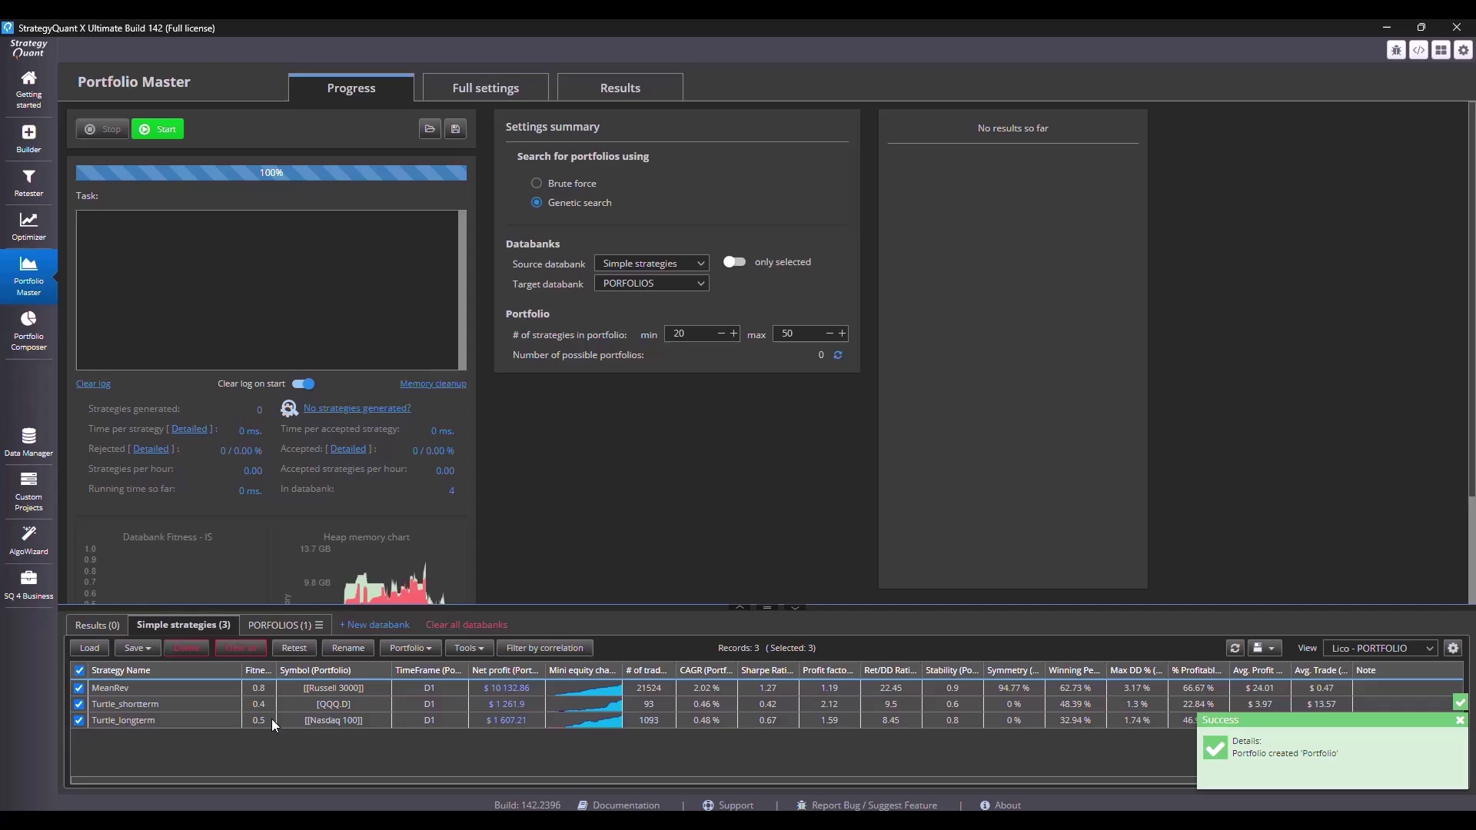
# Step: Open the merged Portfolio from the PORTFOLIOS databank and compute its daily Profit/Loss correlation matrix
pyautogui.click(277, 625)
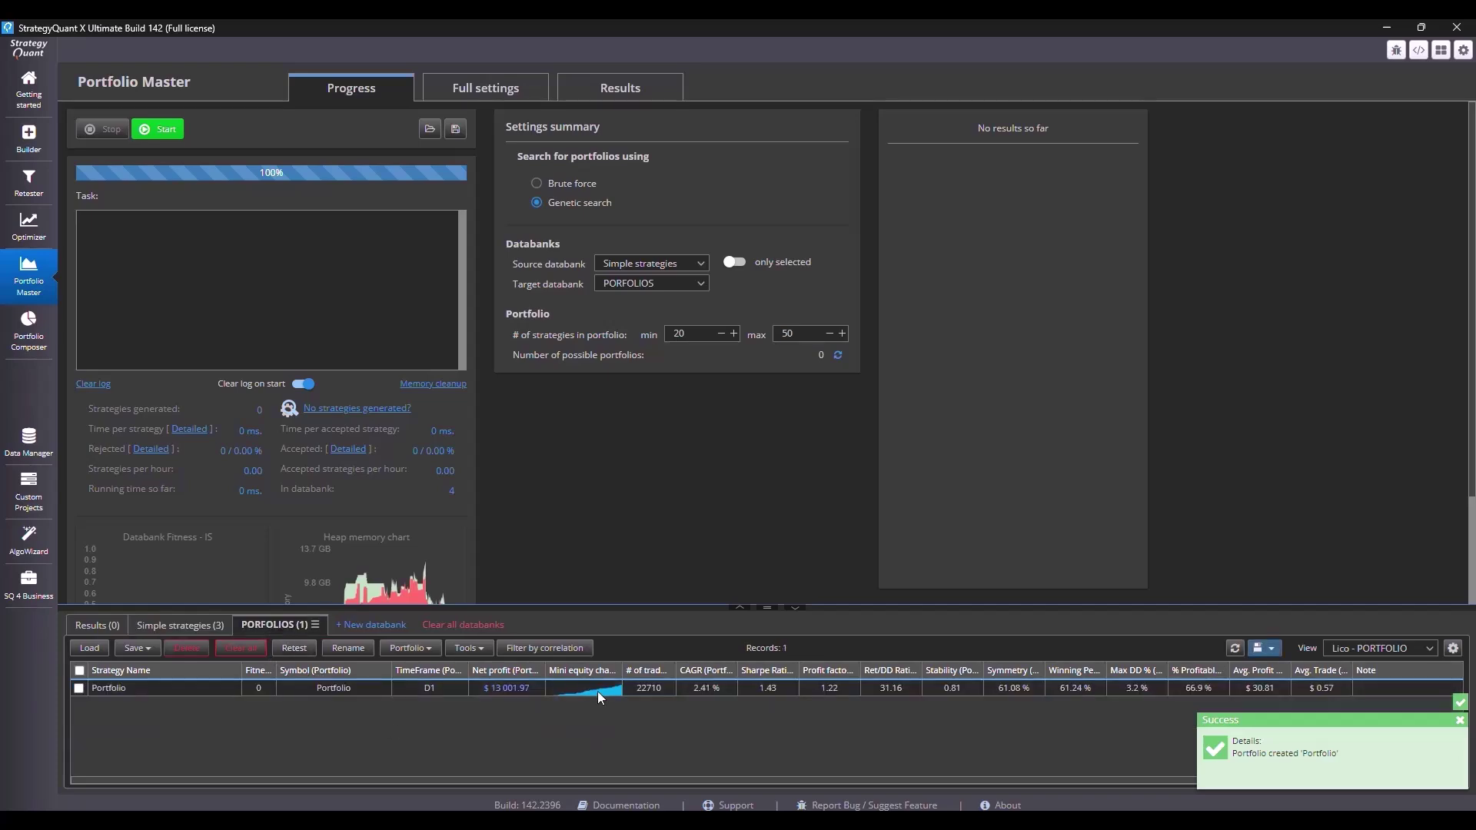
pyautogui.doubleClick(597, 690)
pyautogui.click(796, 609)
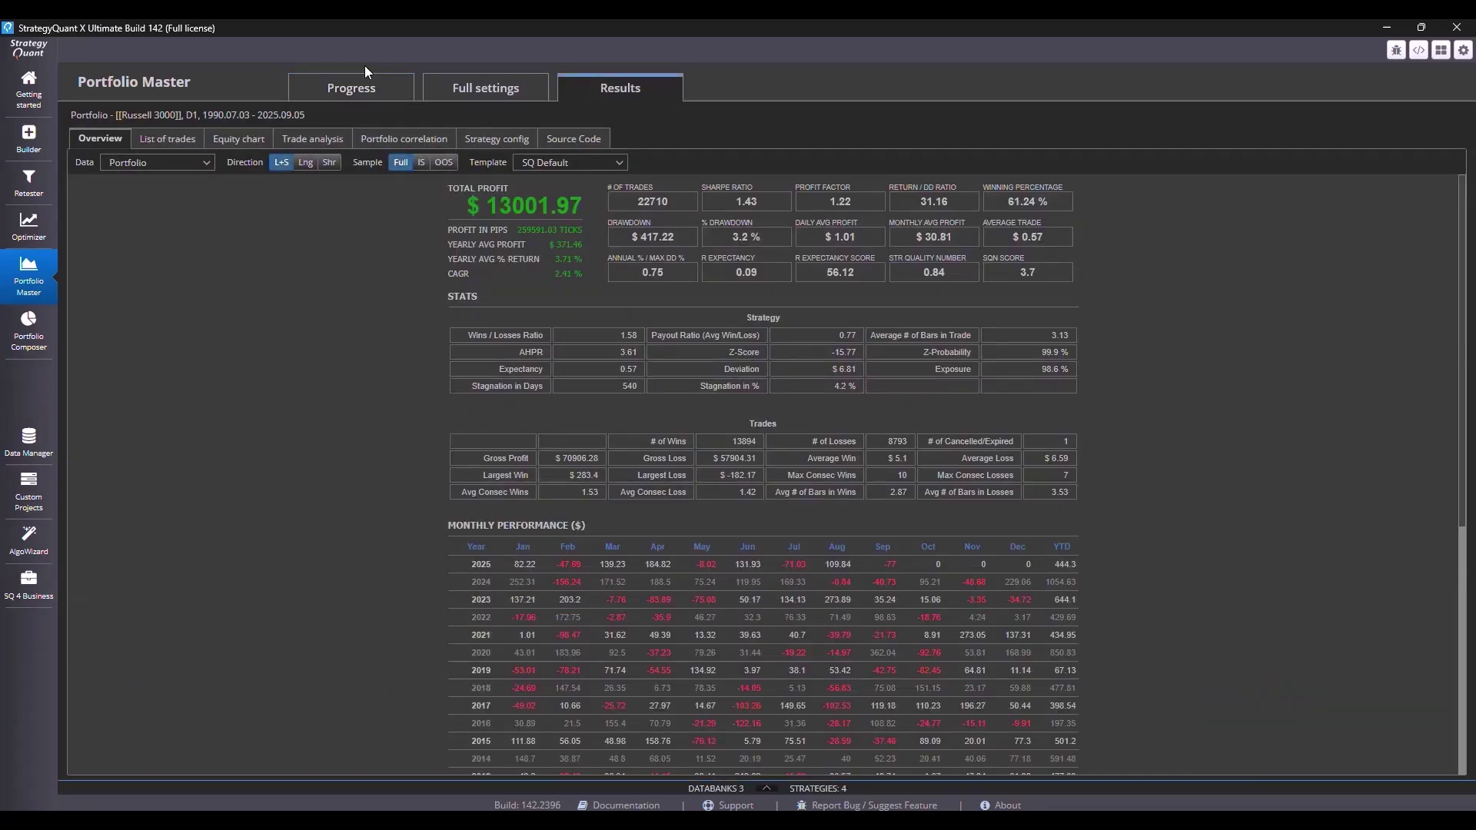
pyautogui.click(405, 140)
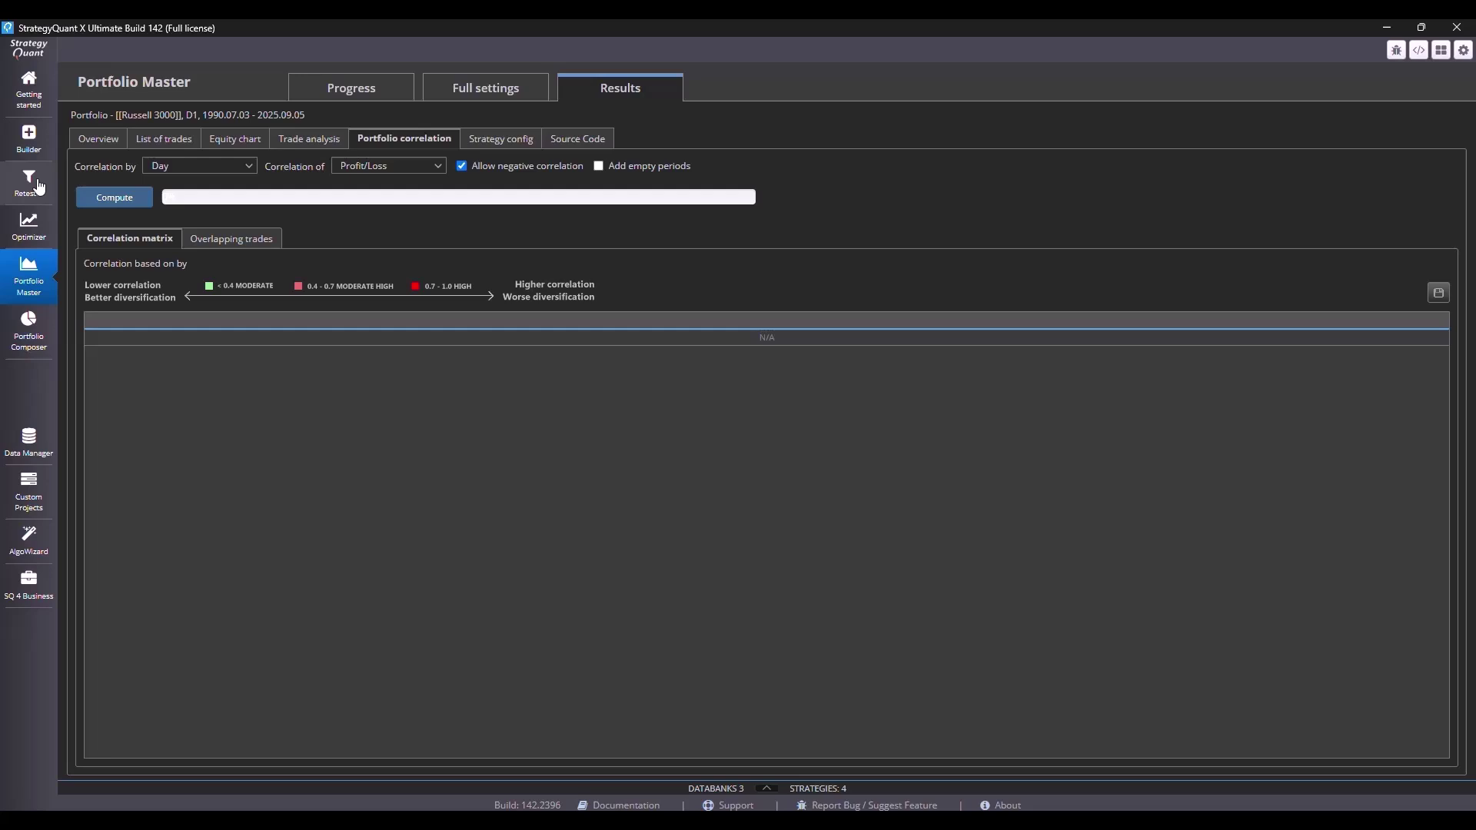
pyautogui.click(123, 197)
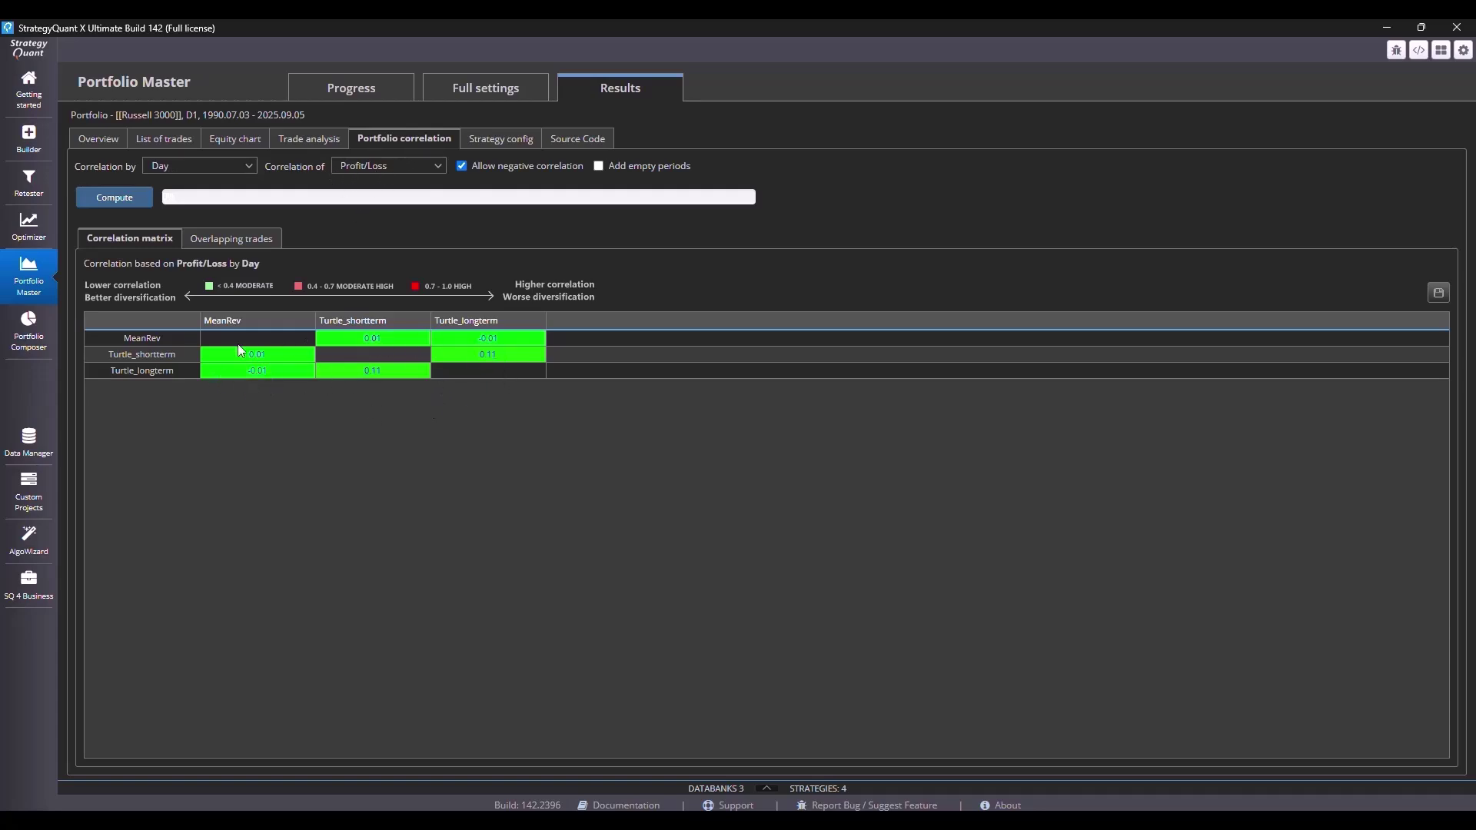
# Step: Recompute the strategy correlation matrix as Loss by Week
pyautogui.click(208, 166)
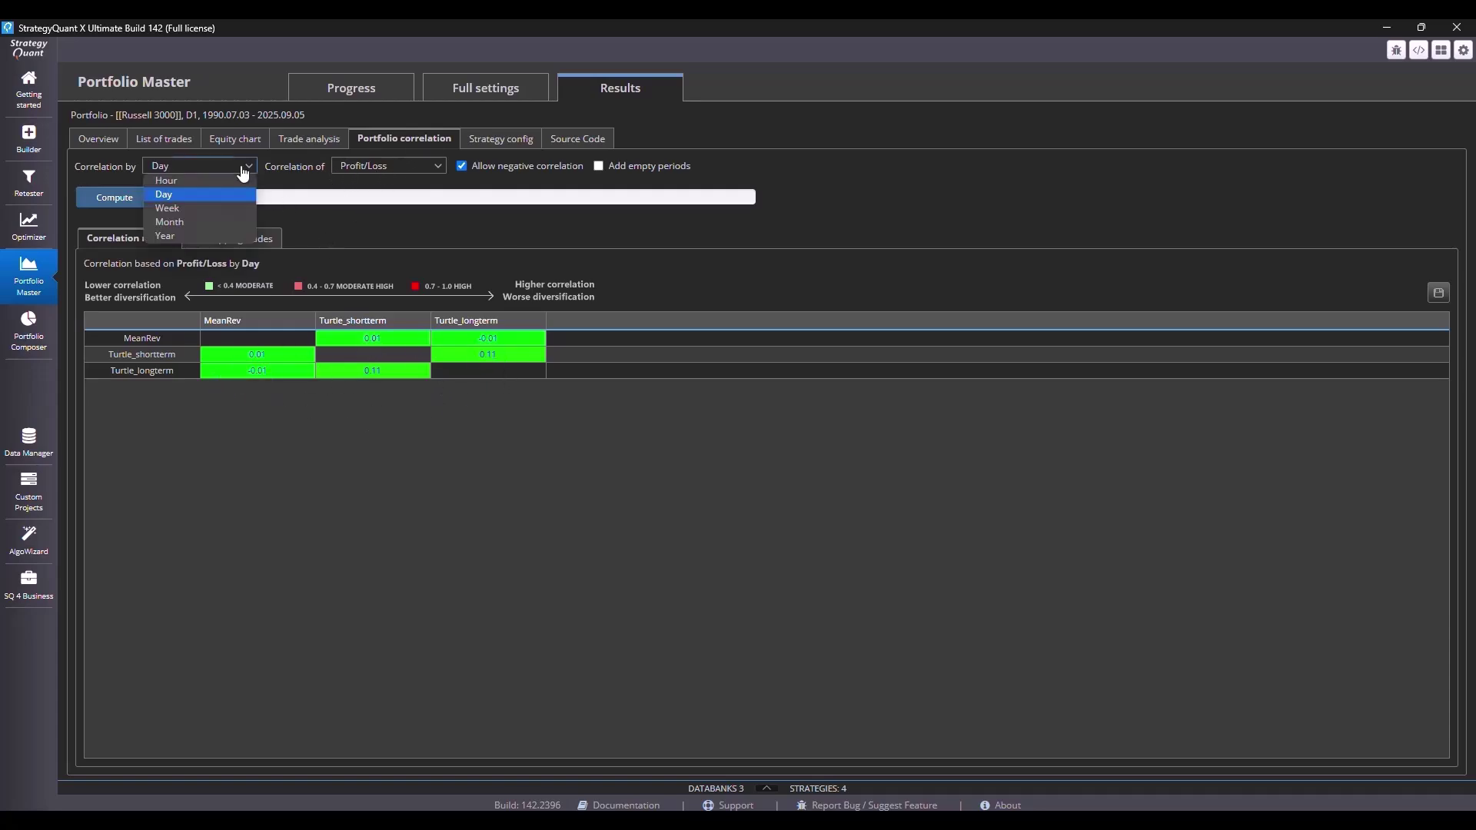
pyautogui.click(209, 208)
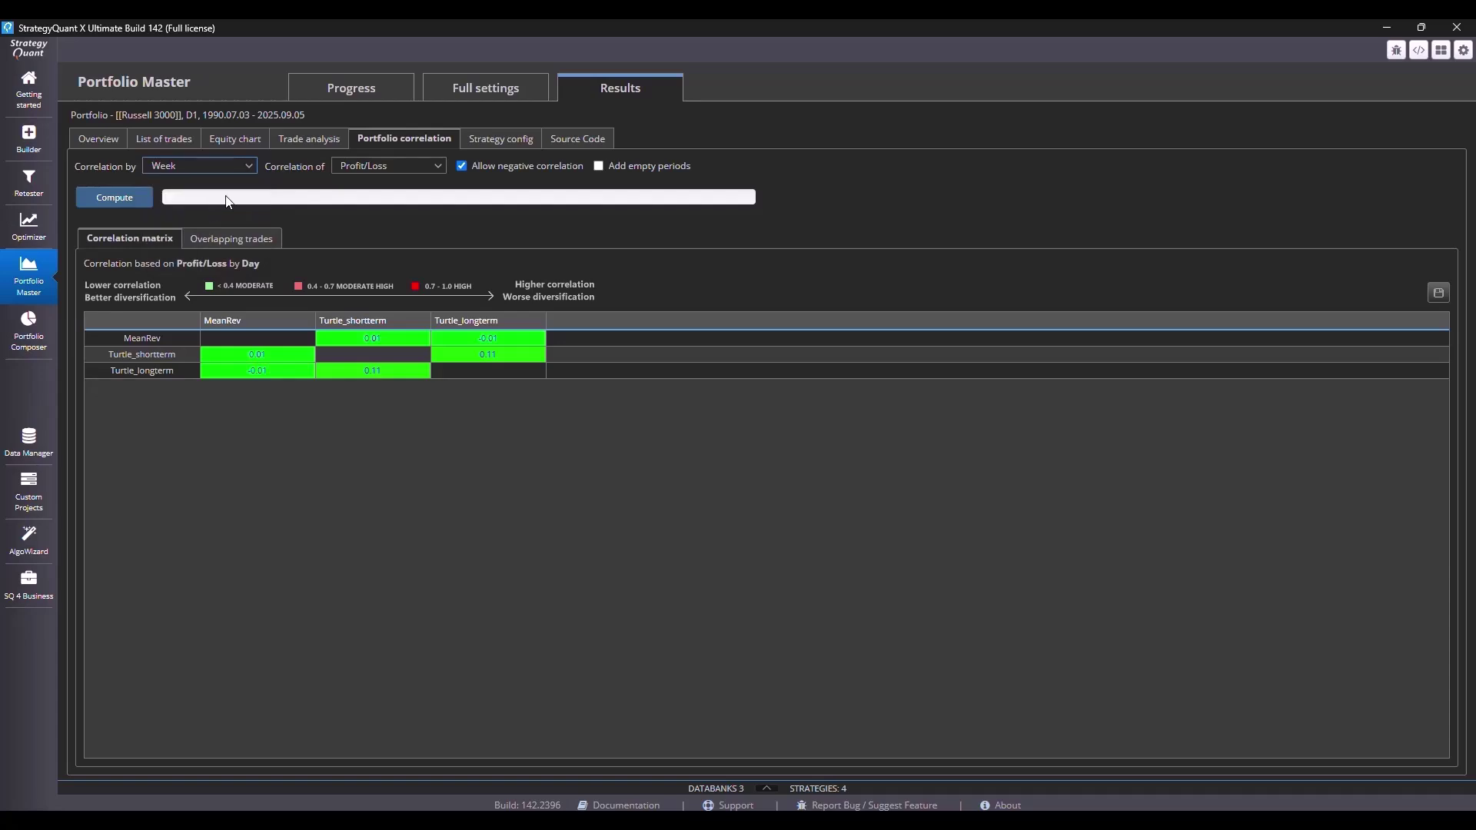
pyautogui.click(428, 166)
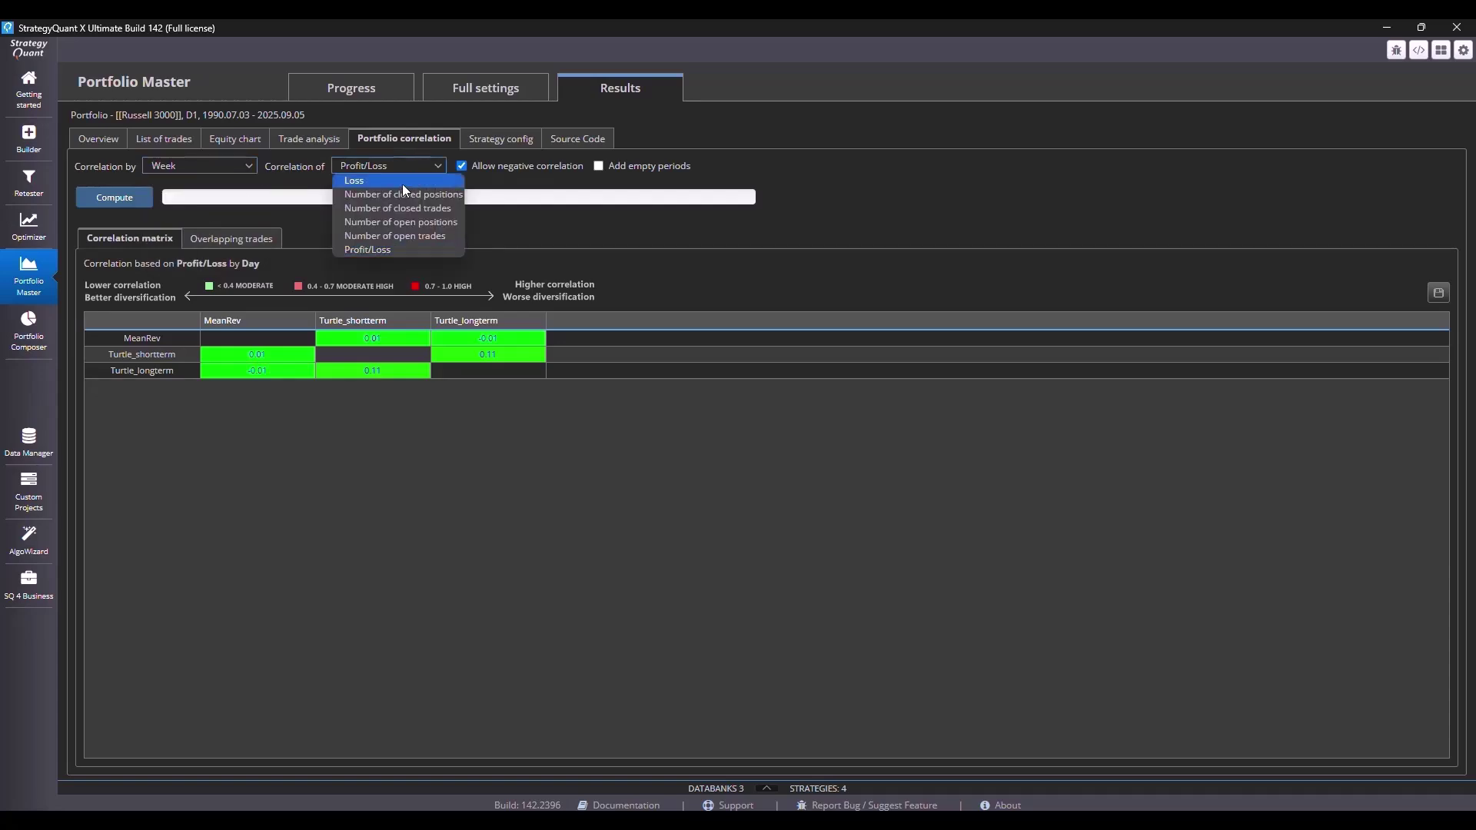
pyautogui.click(403, 183)
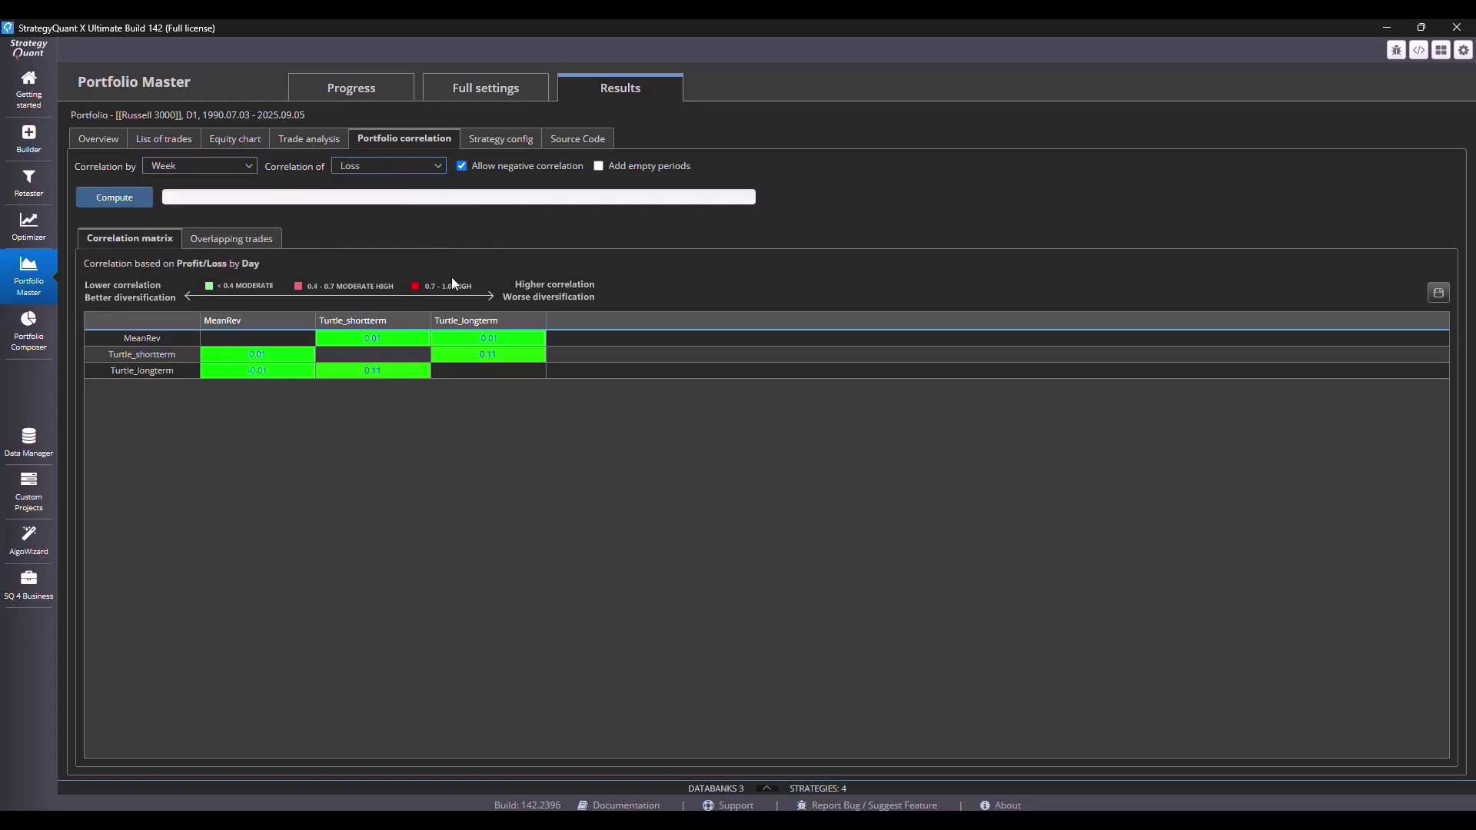
pyautogui.click(115, 199)
# Step: Recompute the correlation as Loss by Month, then return to Portfolio Composer
pyautogui.click(184, 166)
pyautogui.click(192, 221)
pyautogui.click(131, 200)
pyautogui.click(29, 329)
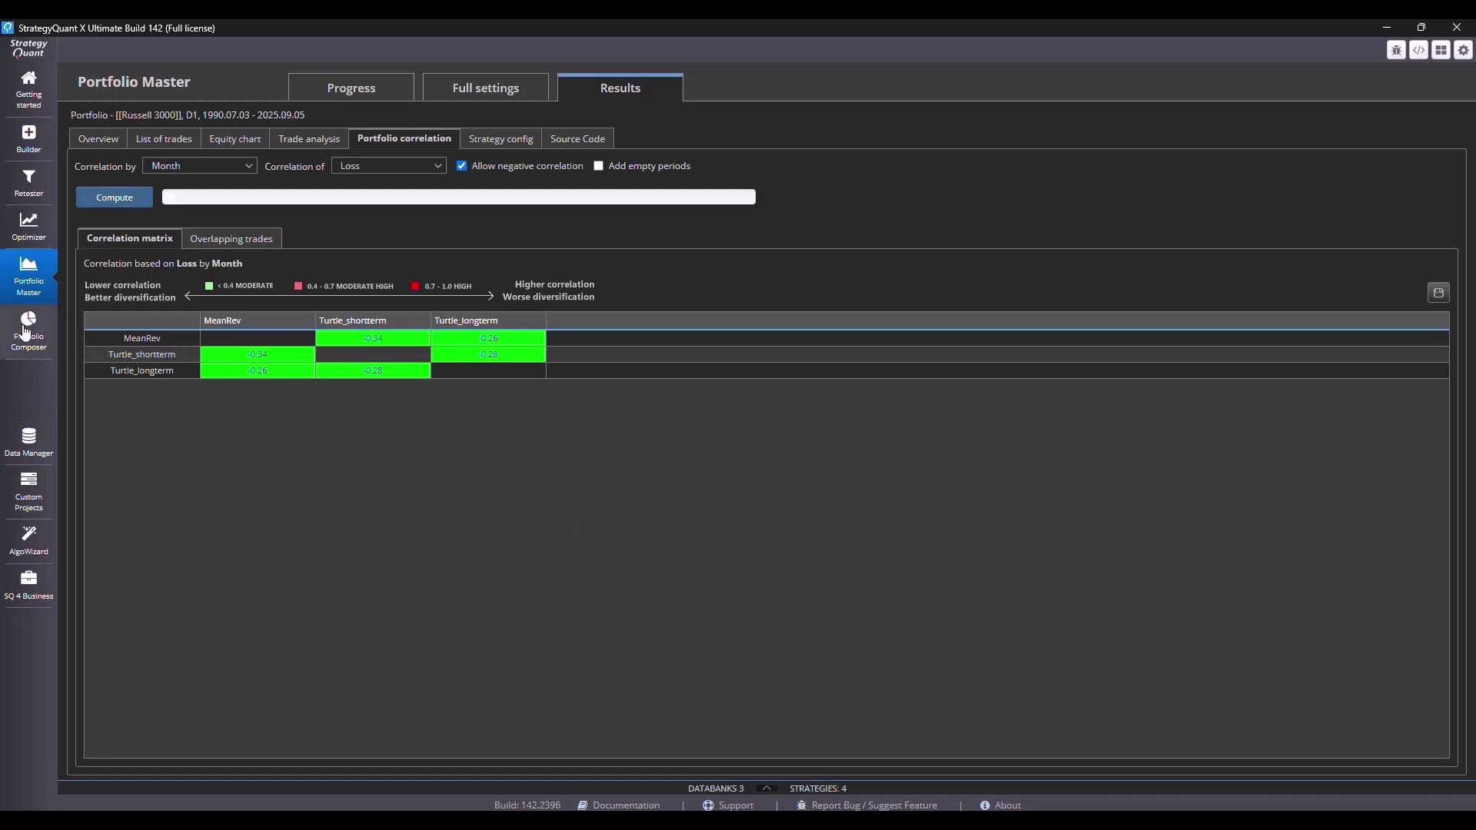